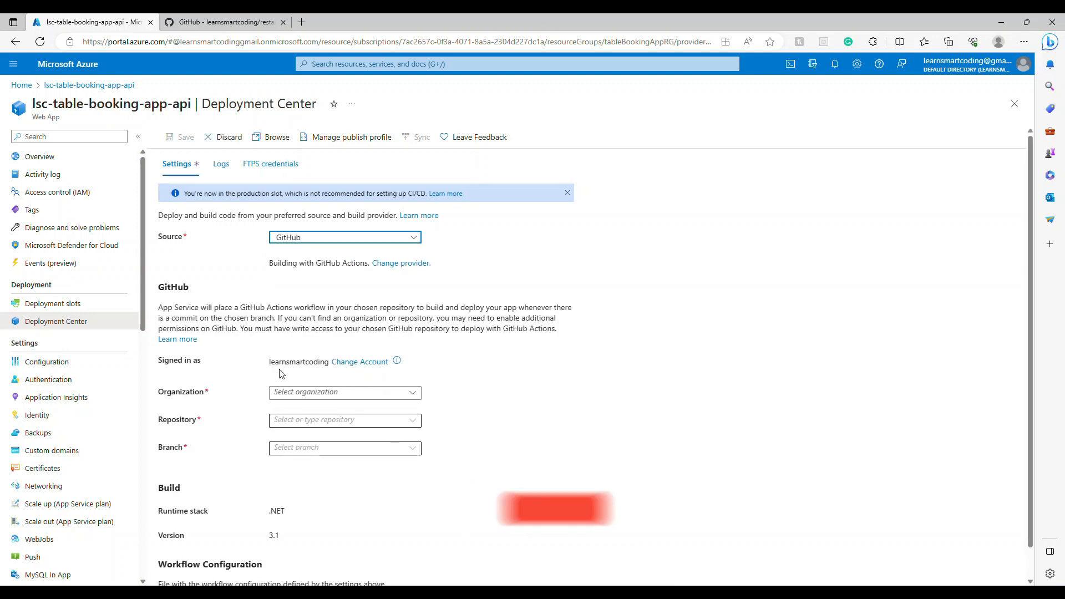
Step: Check the note about the signed-in GitHub account and set the deployment organization to learnsmartcoding
click(208, 361)
drag(206, 364, 158, 360)
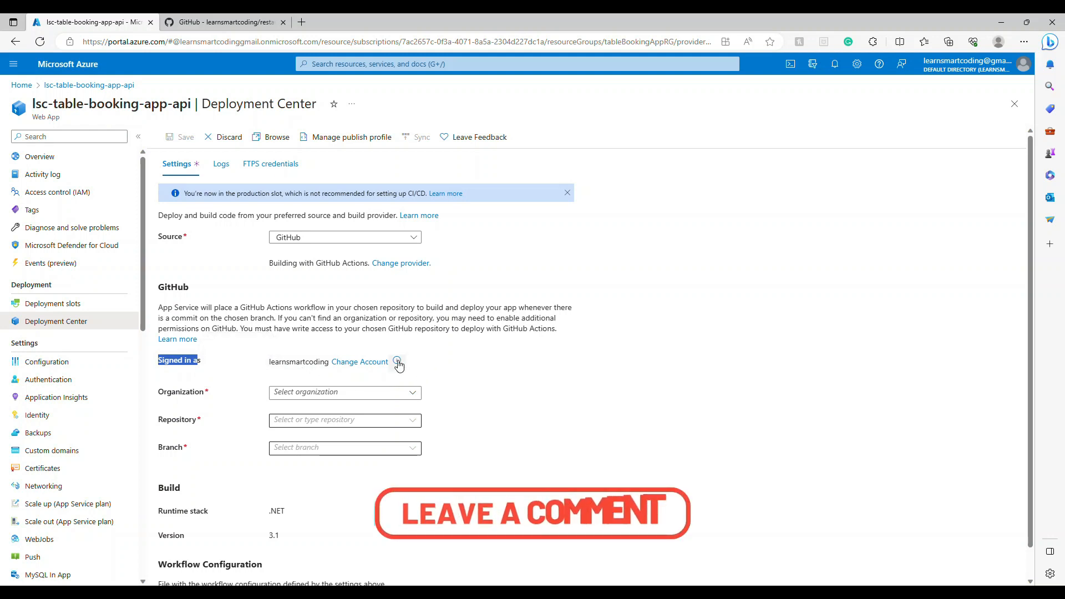
mouse_move(398, 365)
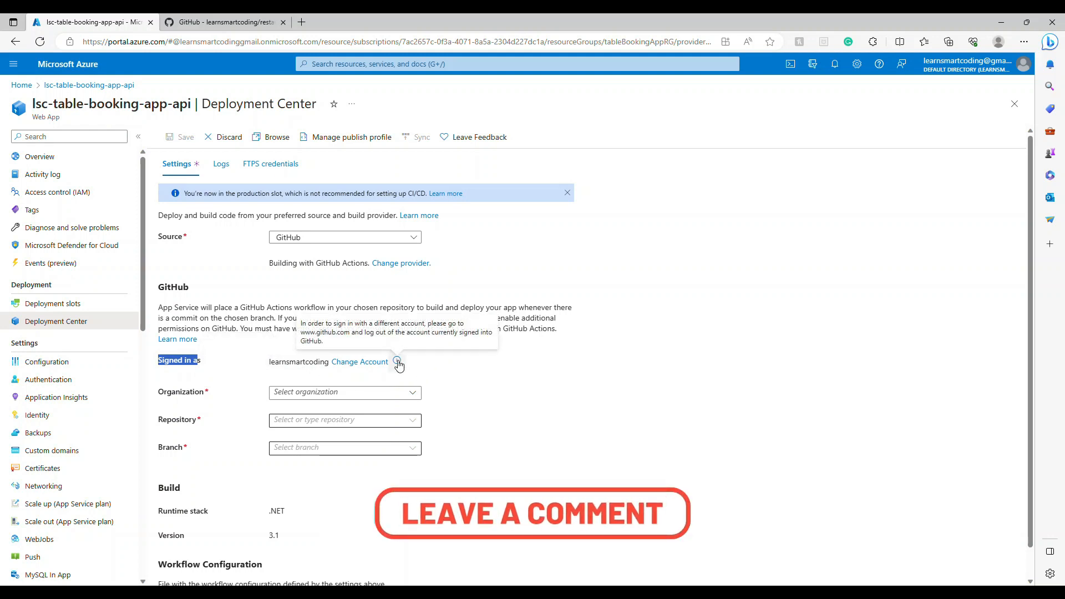
click(369, 395)
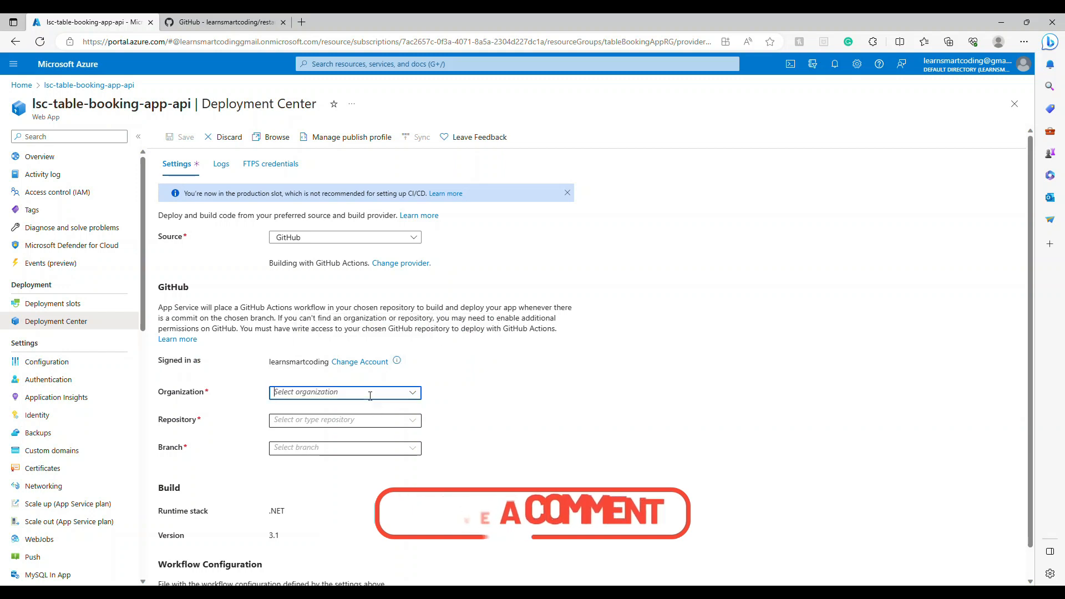
click(409, 394)
click(388, 407)
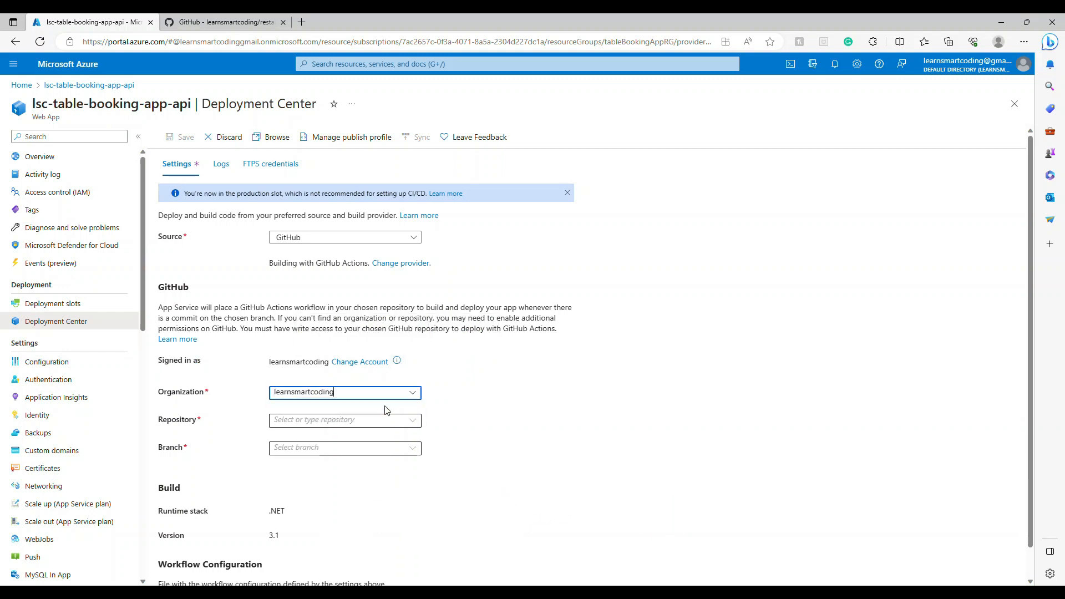
Step: Choose the restaurant-table-booking-app.api repository and its main branch as the deployment source
click(410, 424)
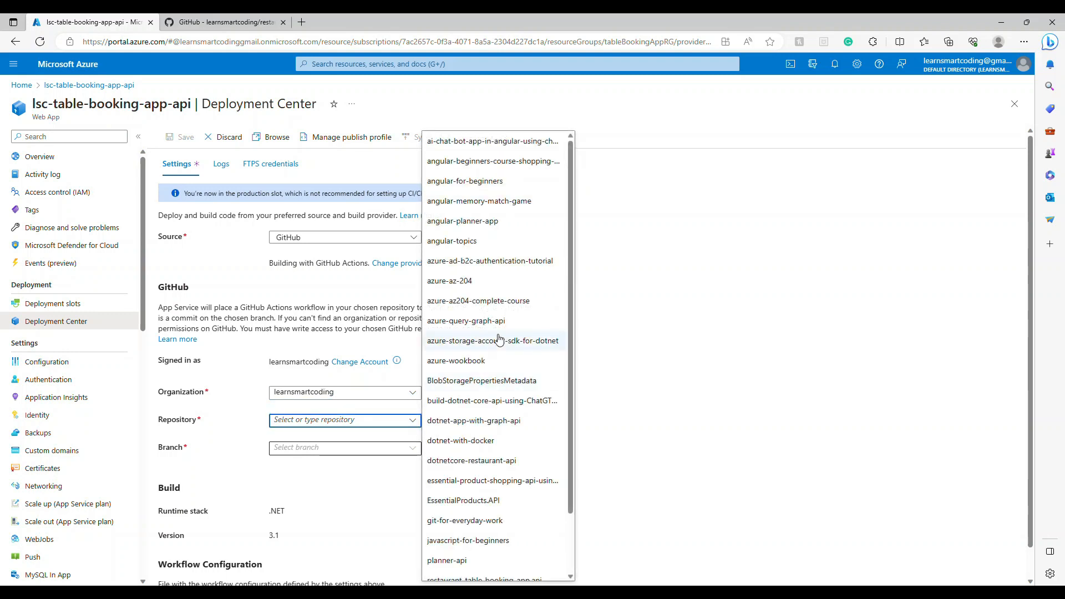
scroll(497, 335, down, 1)
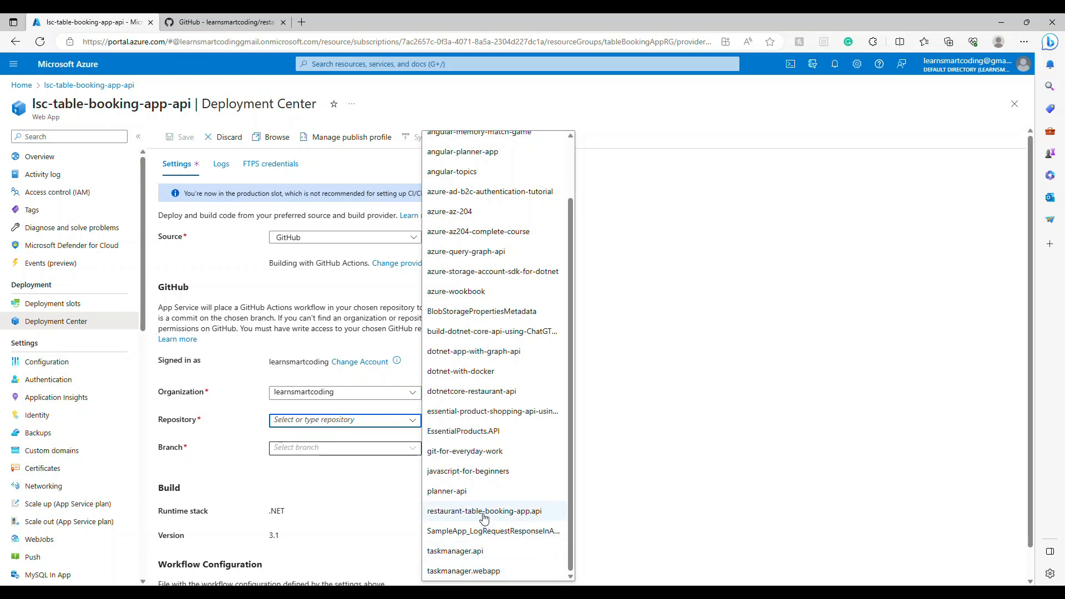
click(484, 510)
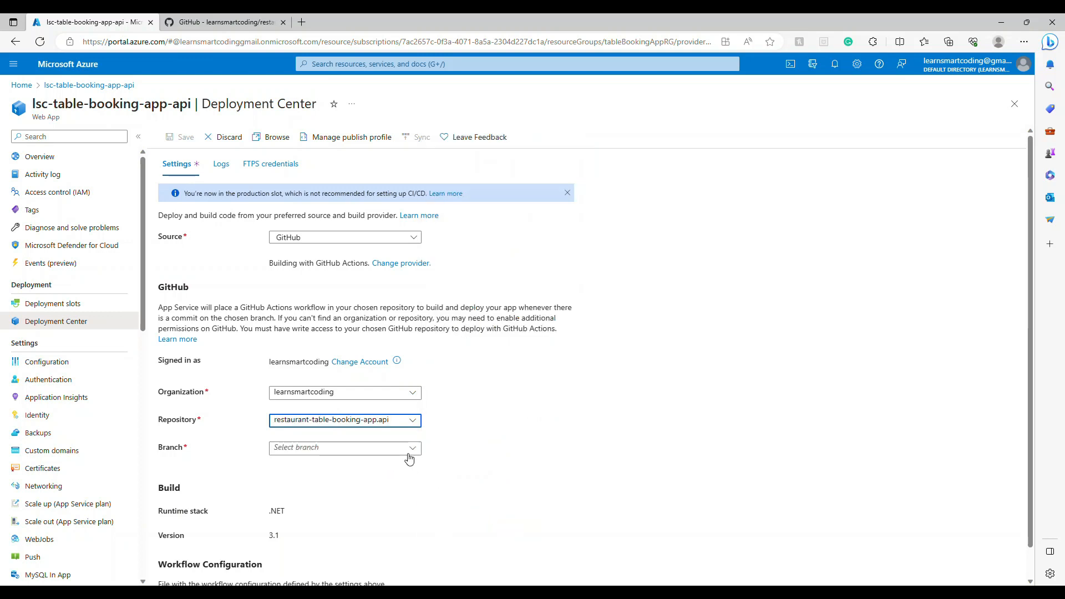
click(409, 457)
click(356, 505)
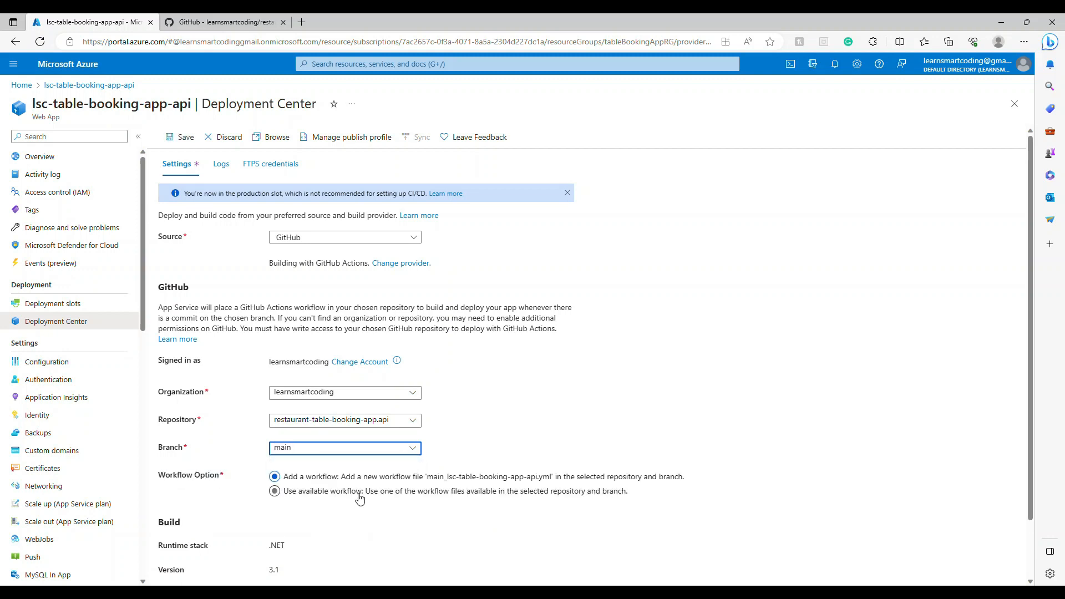
Step: Preview the generated workflow configuration file through to its deploy job, and close the preview
scroll(359, 495, down, 1)
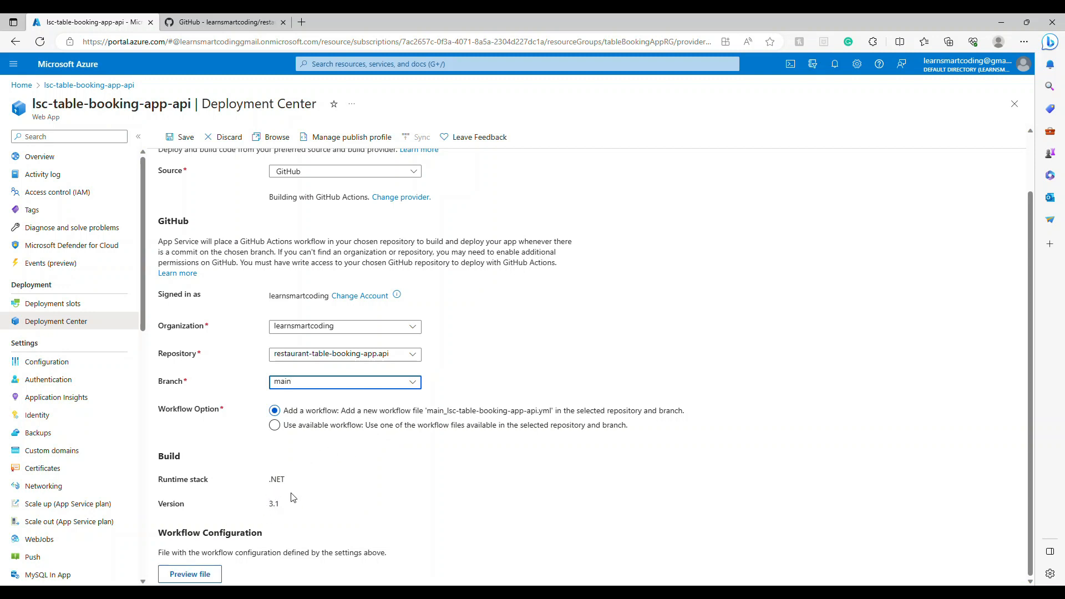
click(190, 573)
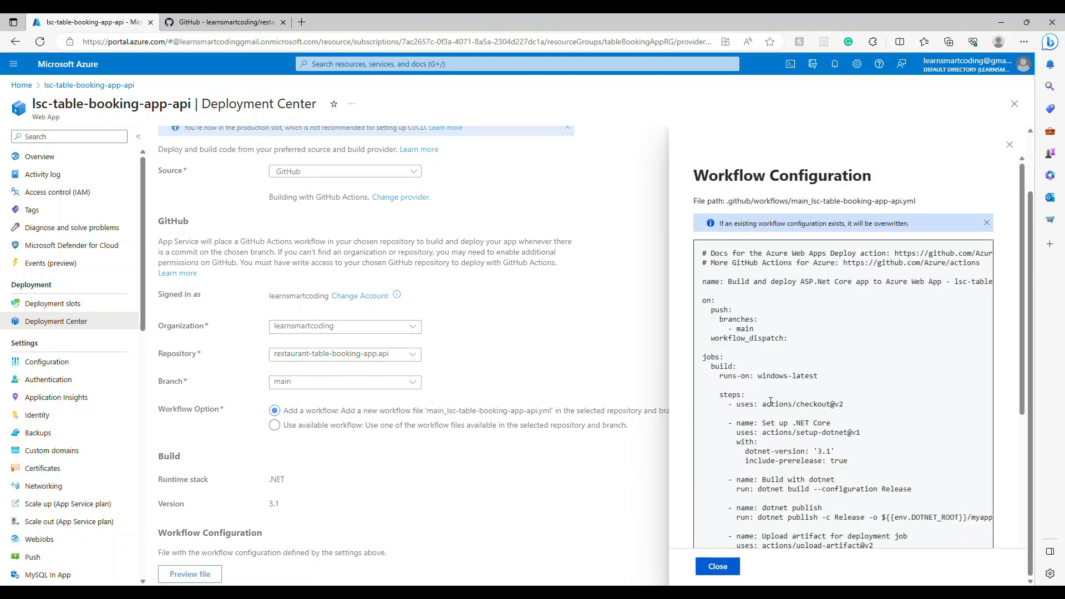
scroll(834, 402, down, 2)
scroll(835, 401, down, 3)
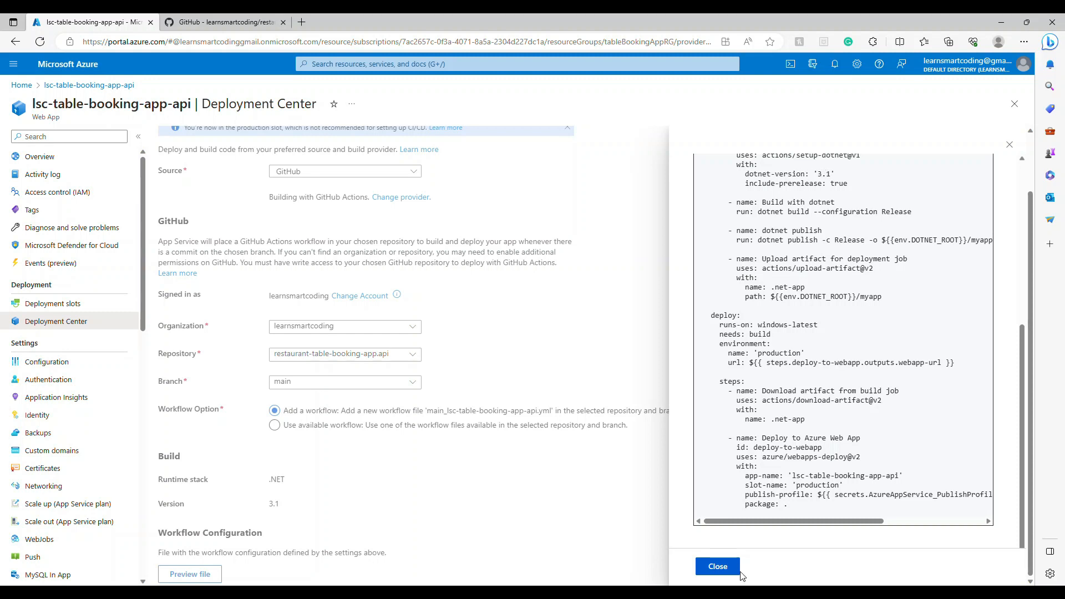
click(721, 566)
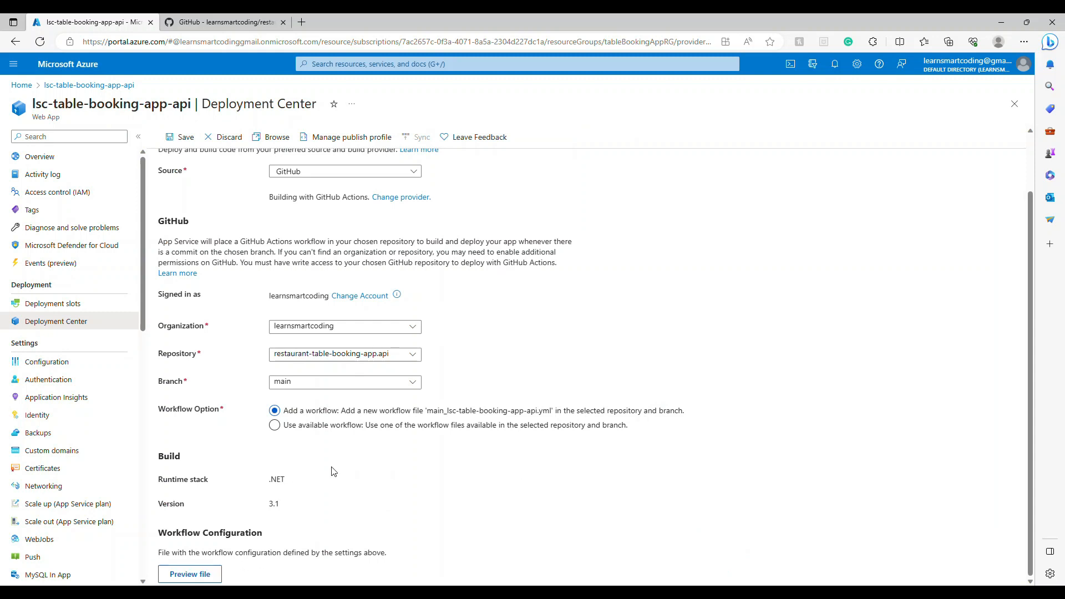
Step: Save the GitHub deployment settings and refresh the deployment logs
scroll(333, 471, up, 2)
click(180, 137)
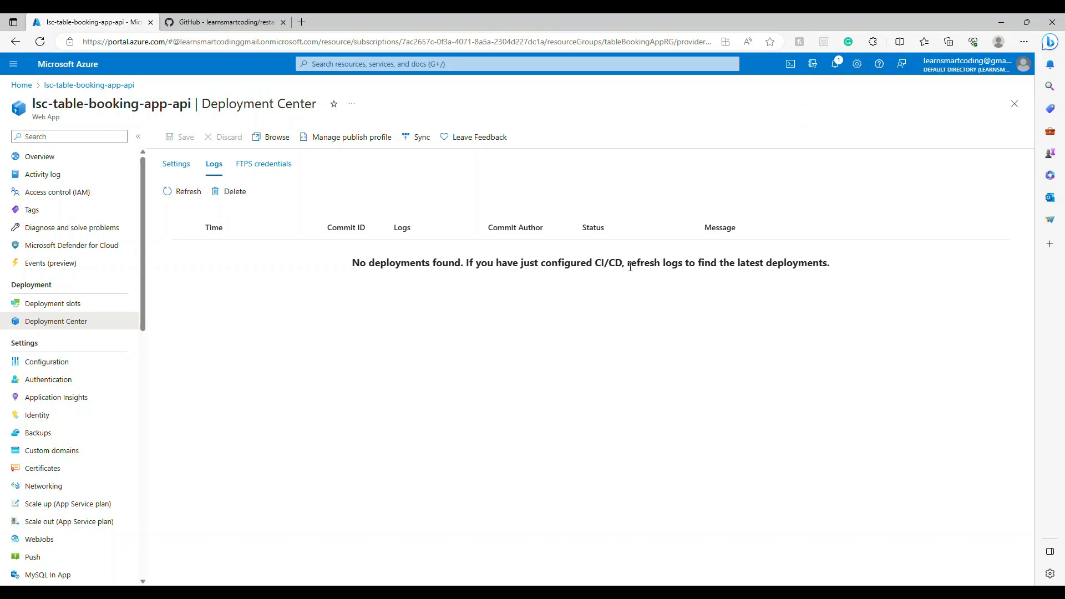
click(214, 168)
click(188, 194)
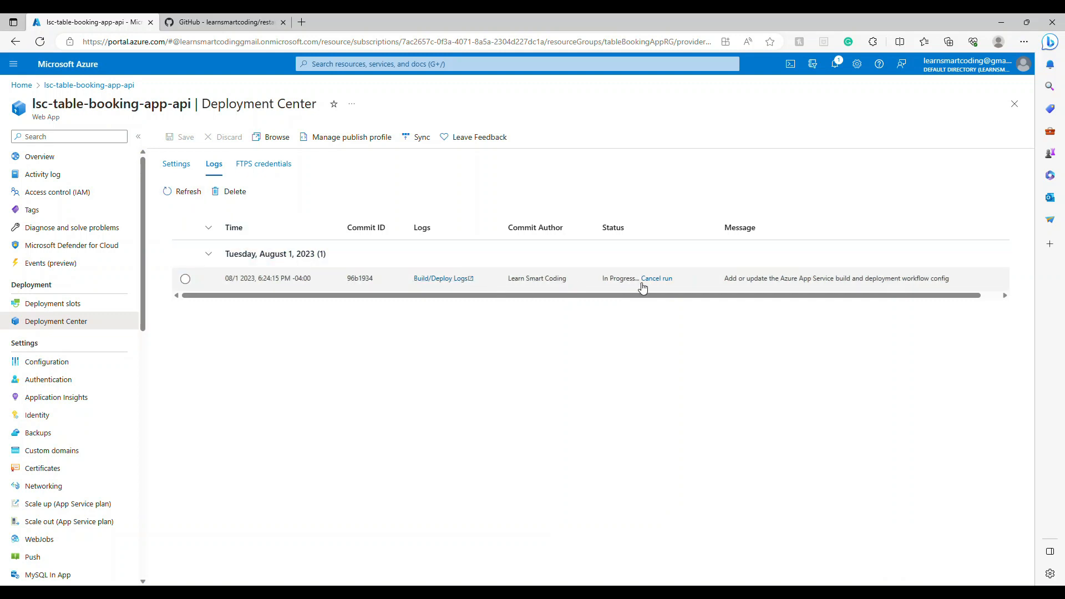
Step: From the deployment's build logs, browse to the restaurant-table-booking-app.api repository and examine the .NET version in .github/workflows/main_lsc-table-booking-app-api.yml
click(438, 279)
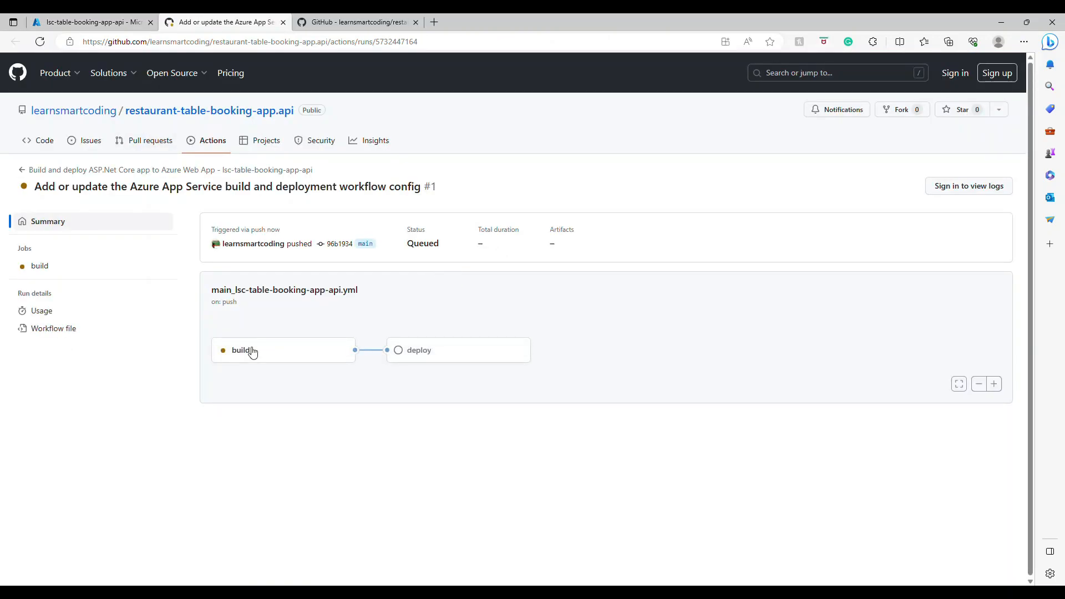
click(72, 111)
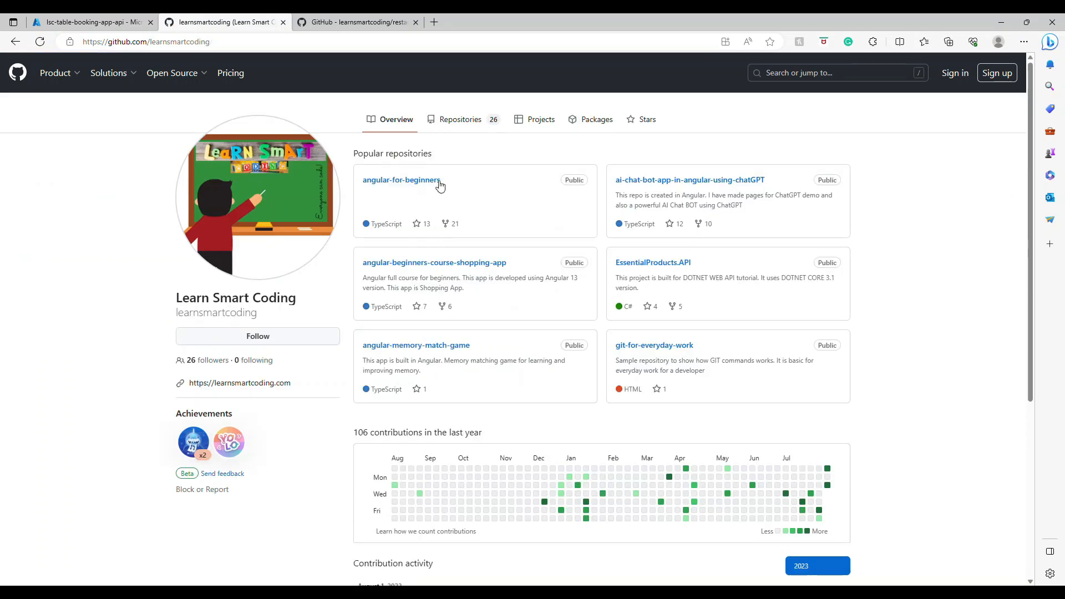
click(442, 119)
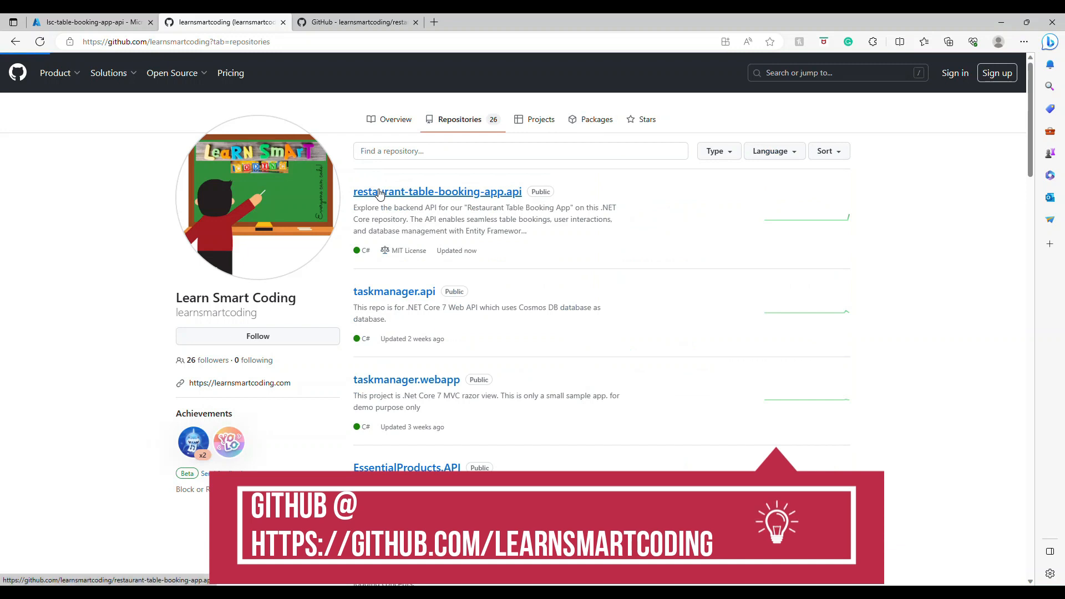
click(380, 192)
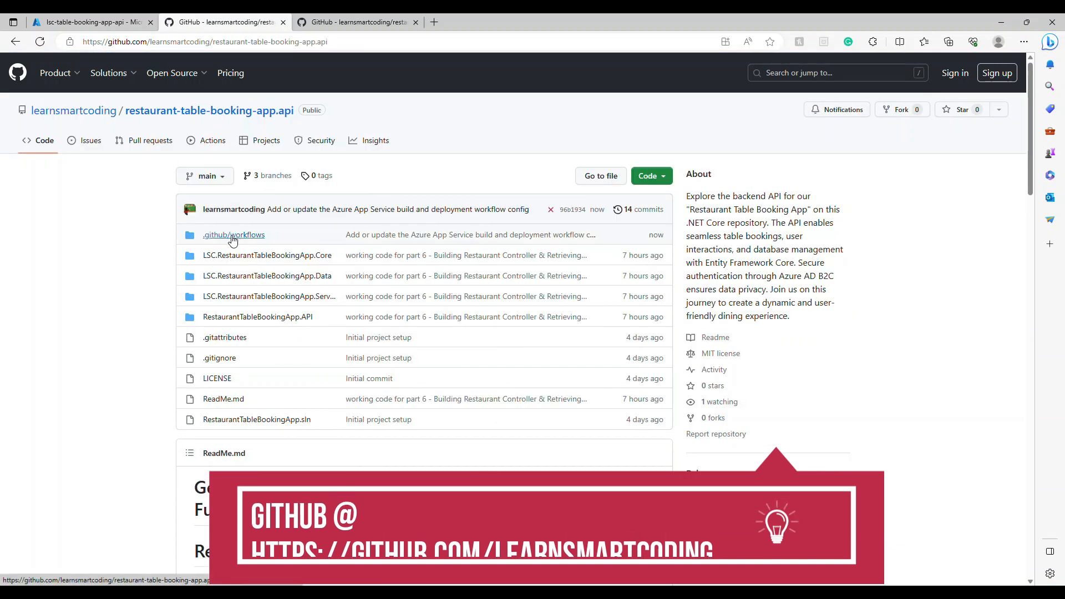
click(232, 237)
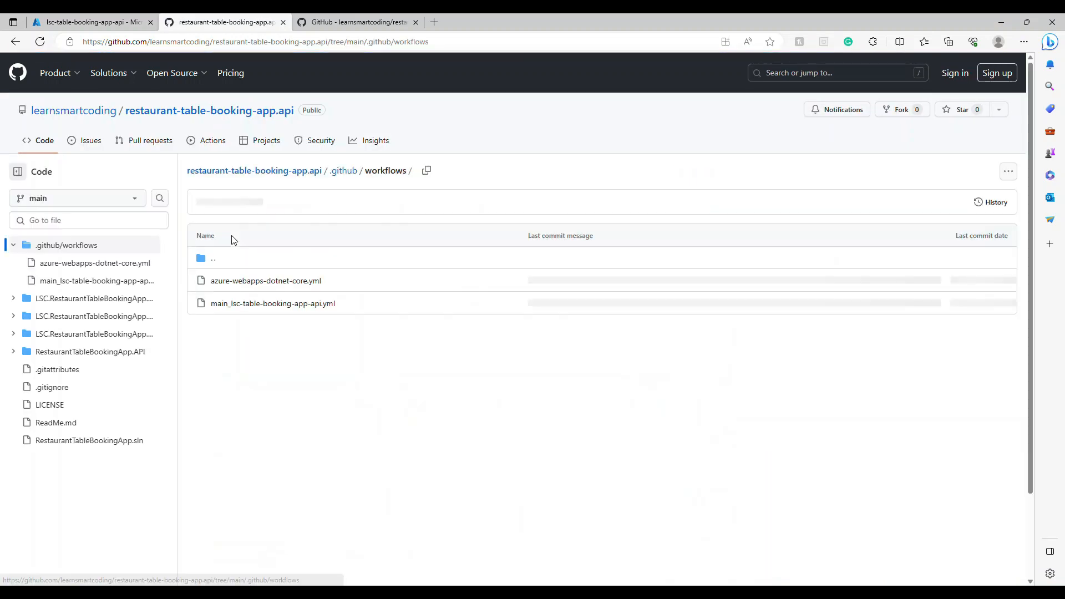
click(241, 304)
scroll(378, 321, down, 3)
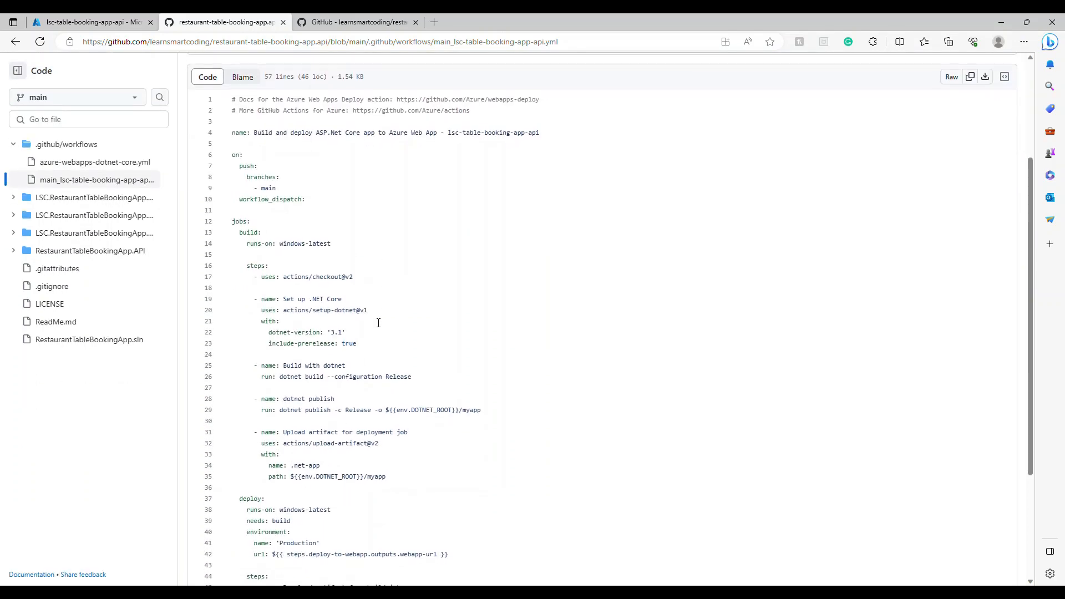
scroll(378, 323, down, 3)
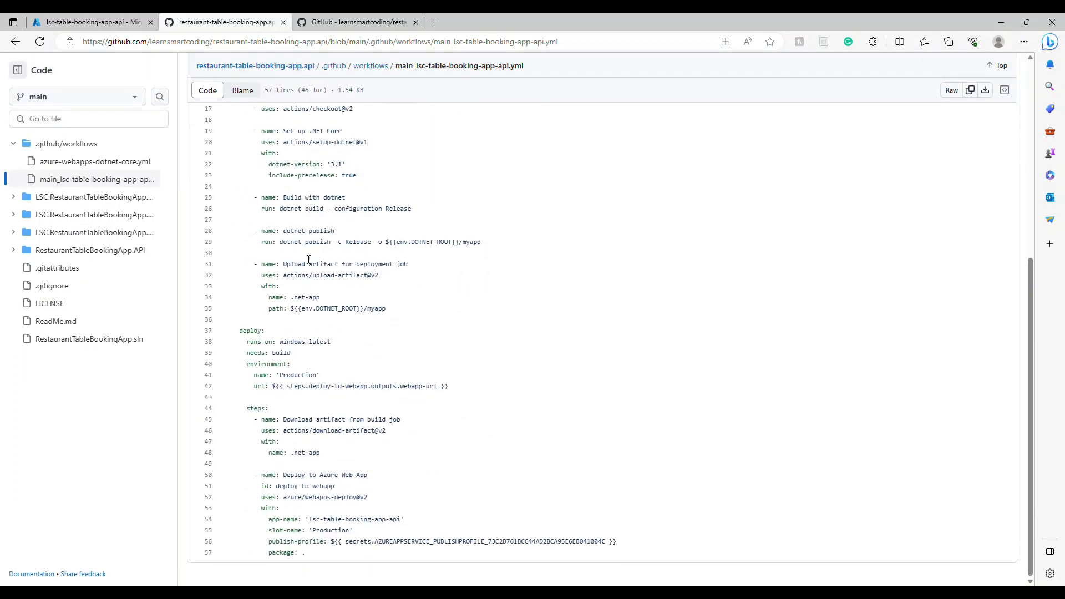
scroll(382, 368, up, 5)
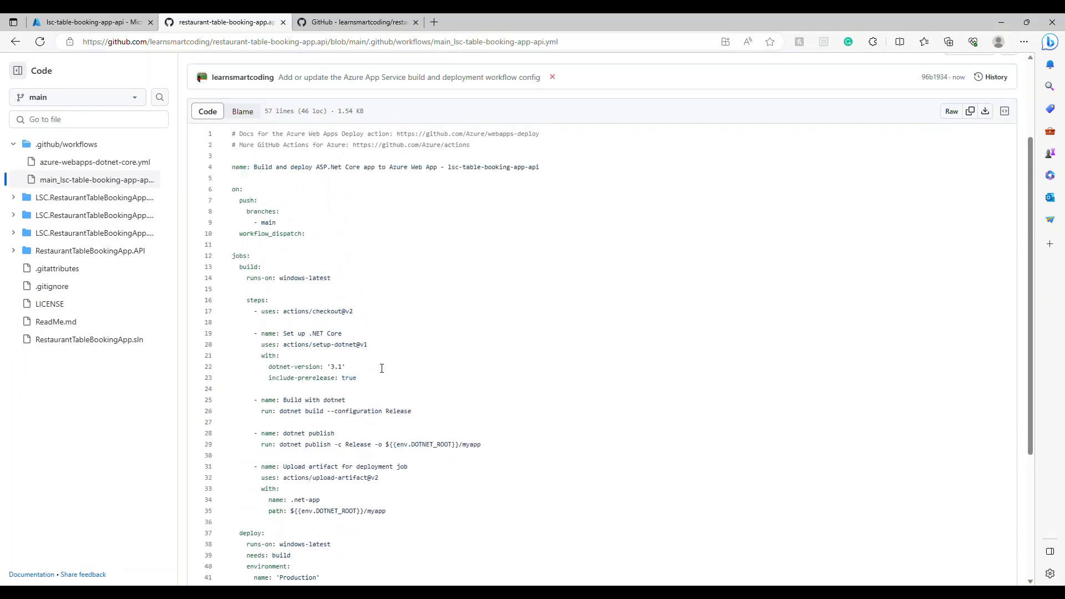
scroll(382, 368, down, 2)
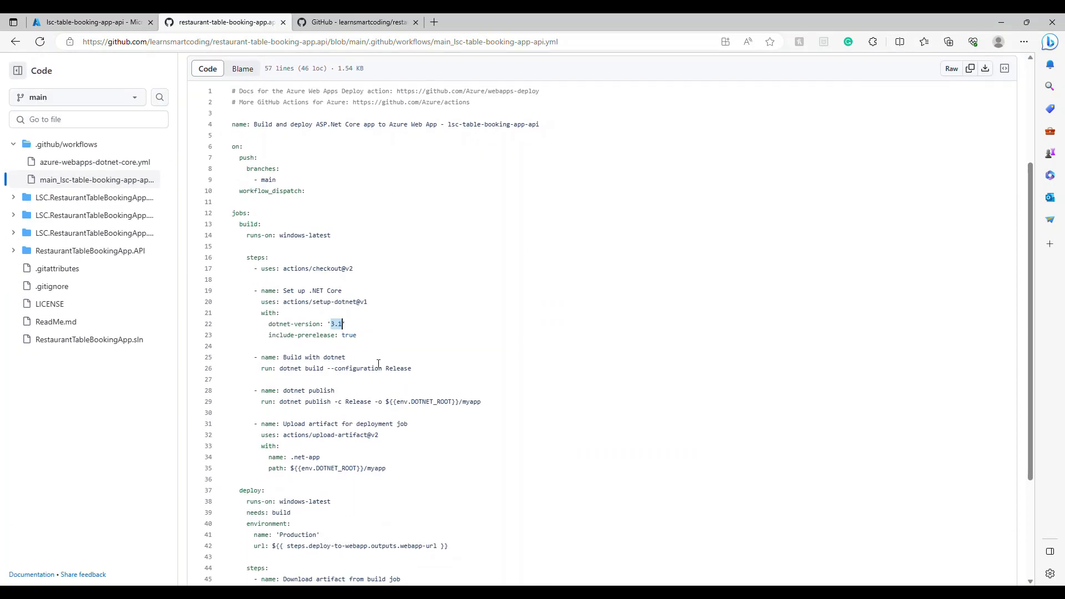
Step: Reopen the deployment's build/deploy logs from Azure, open the build job, and sign in to GitHub with the prefilled credentials to view its log
click(88, 22)
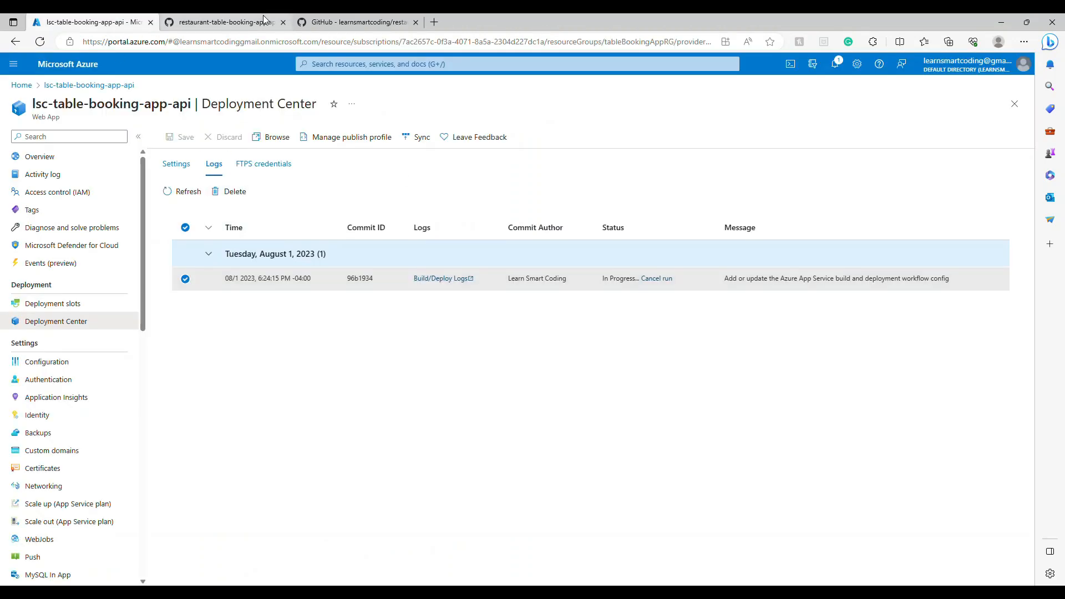
click(438, 279)
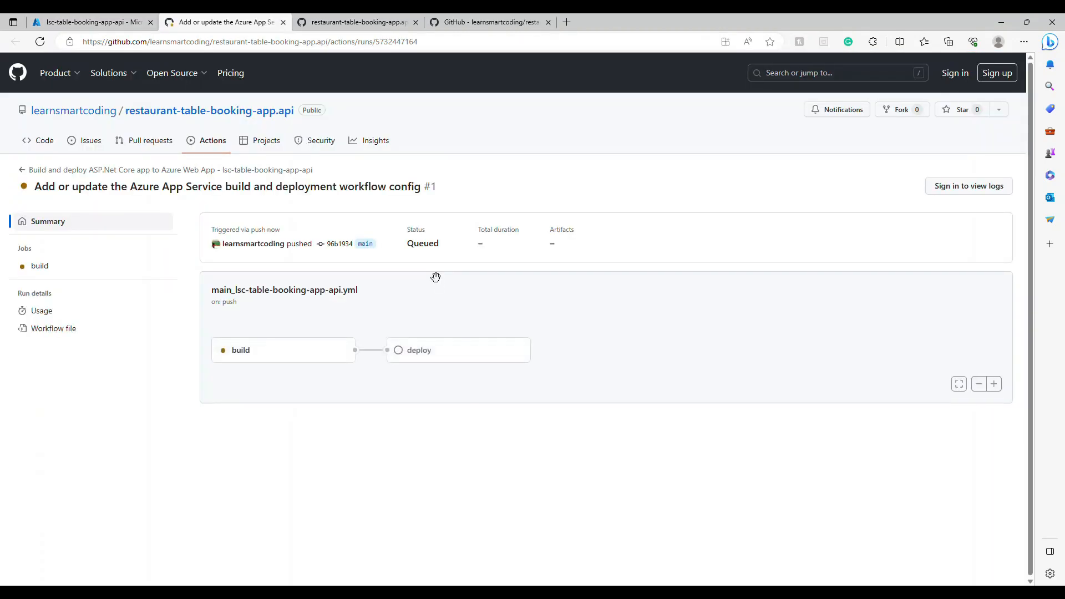
click(306, 362)
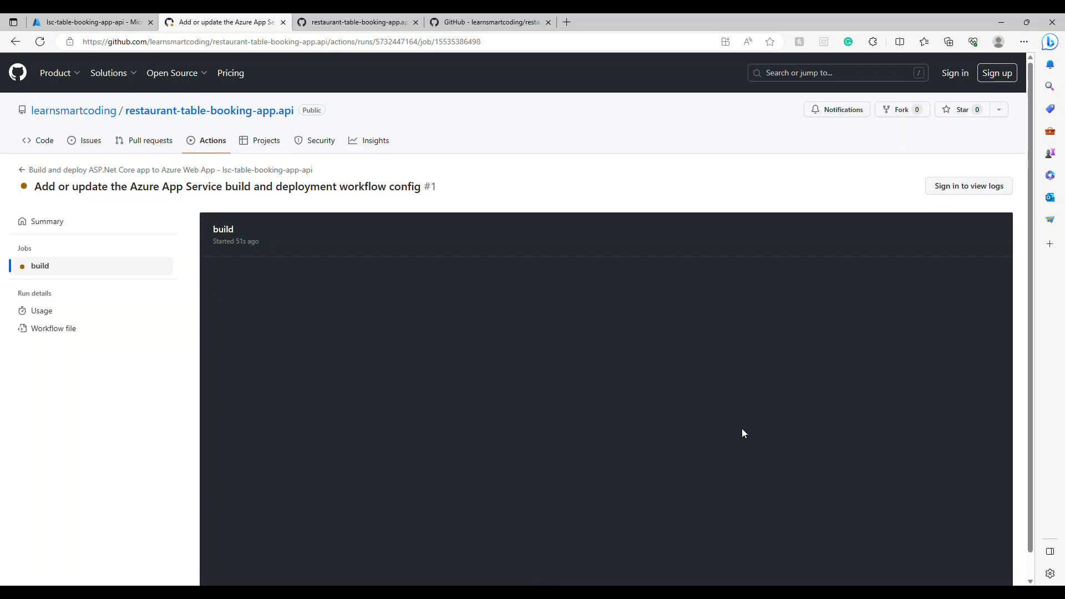
click(941, 188)
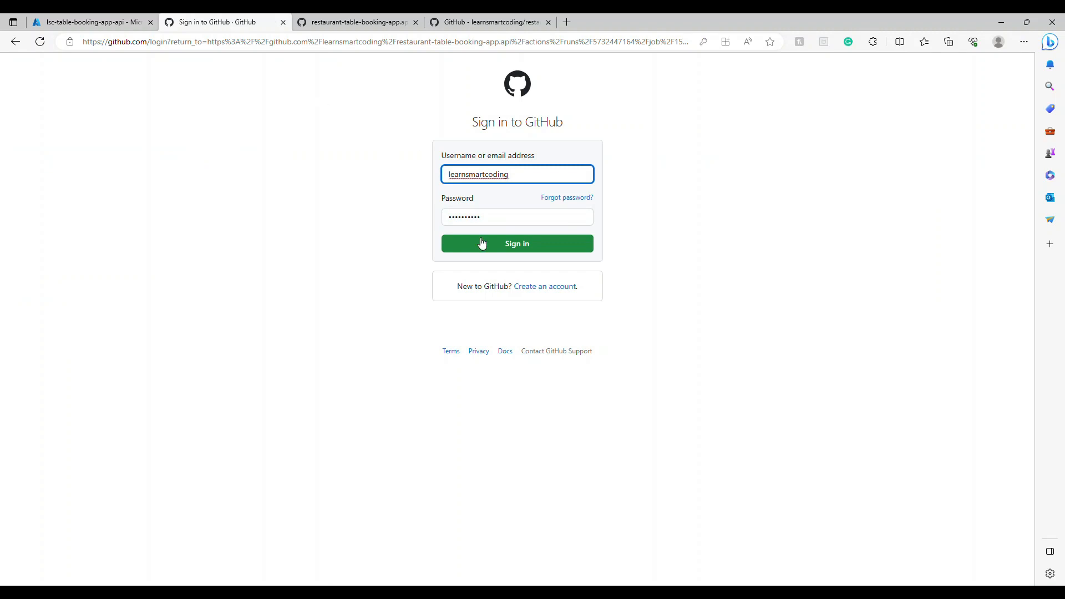
click(482, 243)
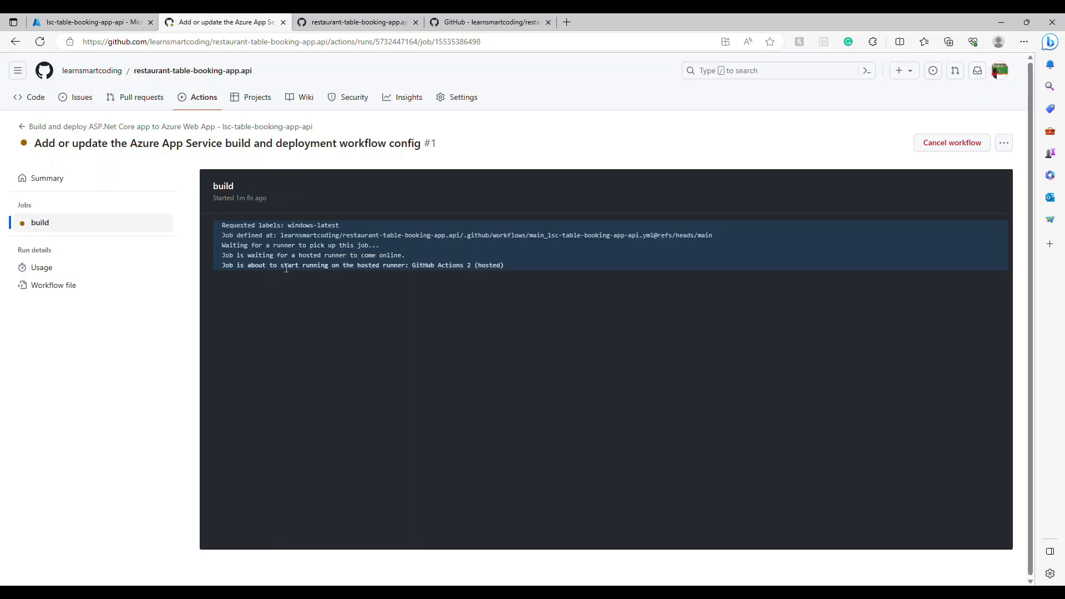
Step: Check the run's usage, and examine the dotnet-version setting in the repository's updated main_lsc-table-booking-app-api.yml workflow file
click(40, 268)
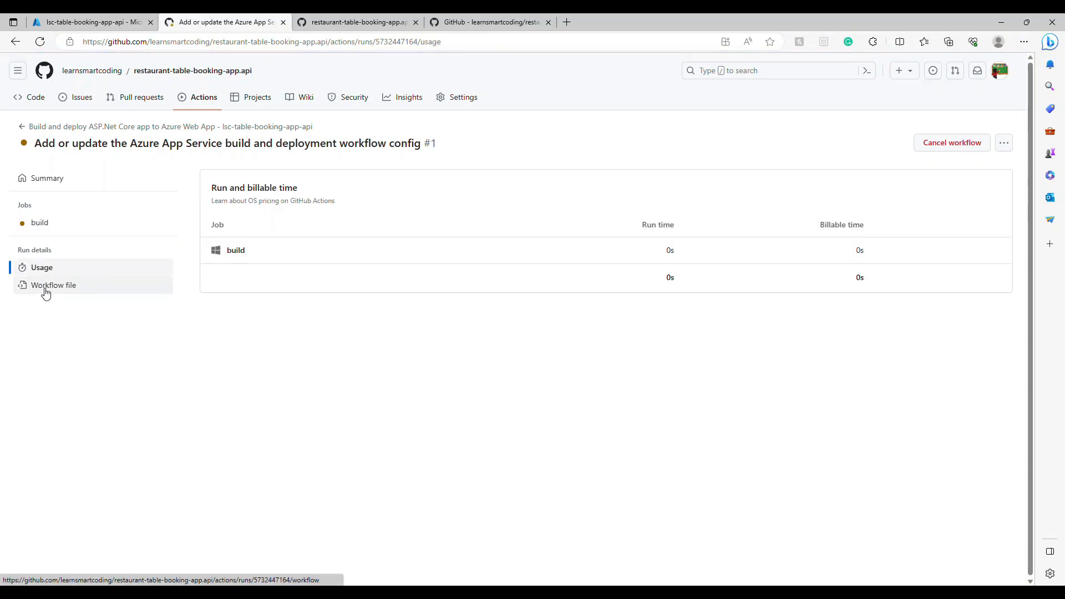
click(148, 71)
click(238, 277)
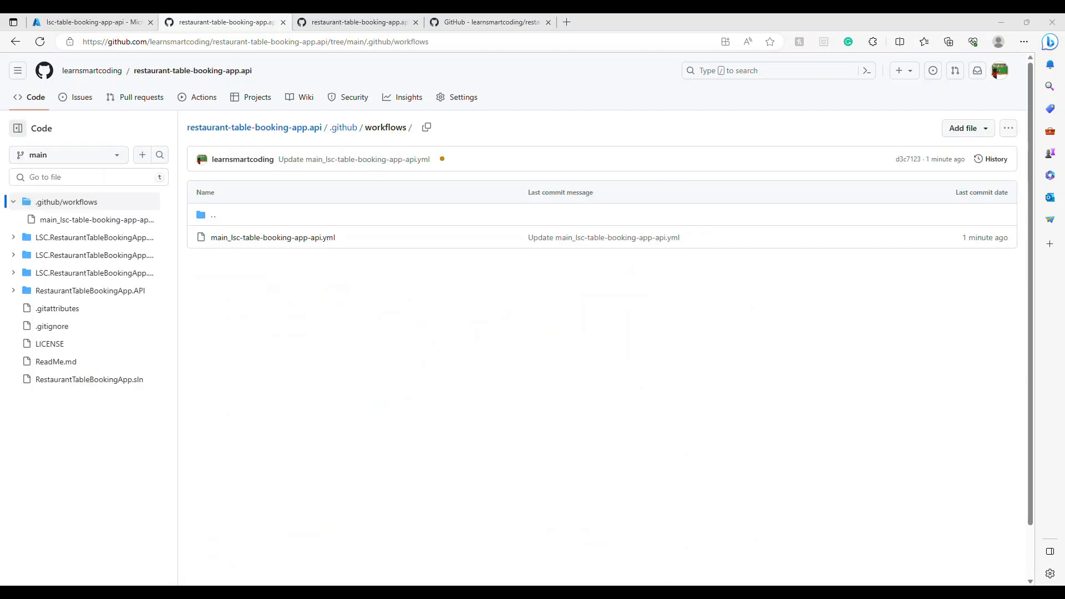
click(238, 238)
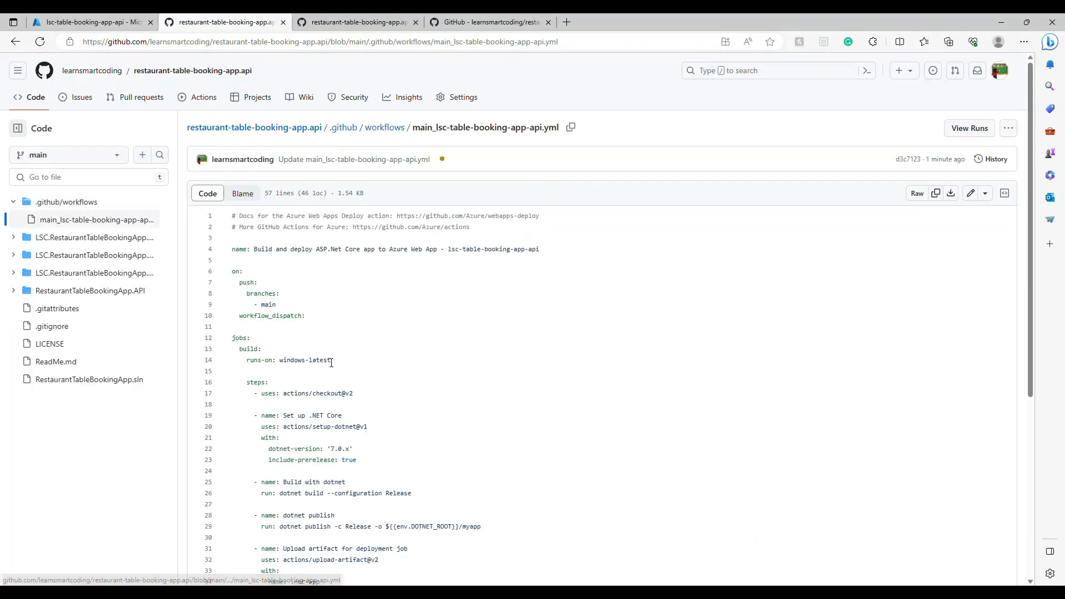
scroll(331, 362, down, 4)
drag(336, 210, 349, 212)
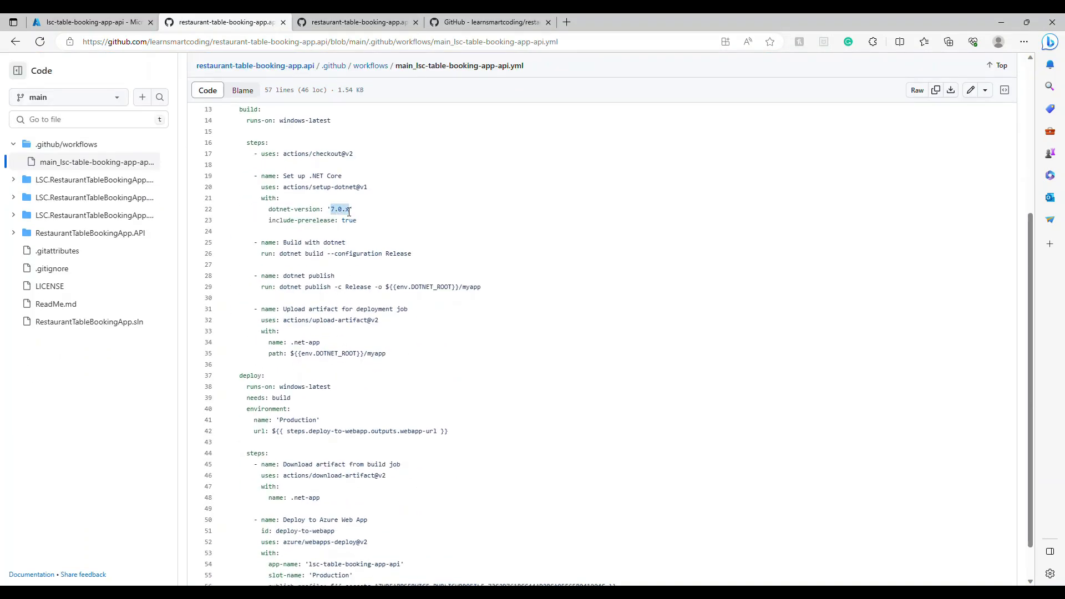
scroll(347, 288, up, 4)
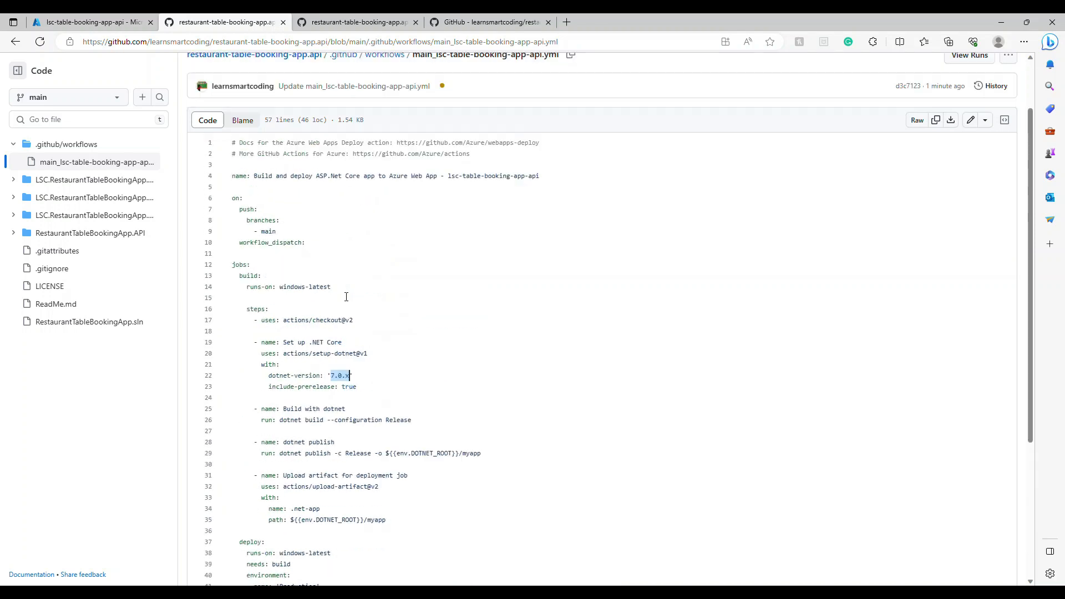
Step: View the workflow's runs and open the build job of the "Update main_lsc-table-booking-app-api.yml" run
click(969, 129)
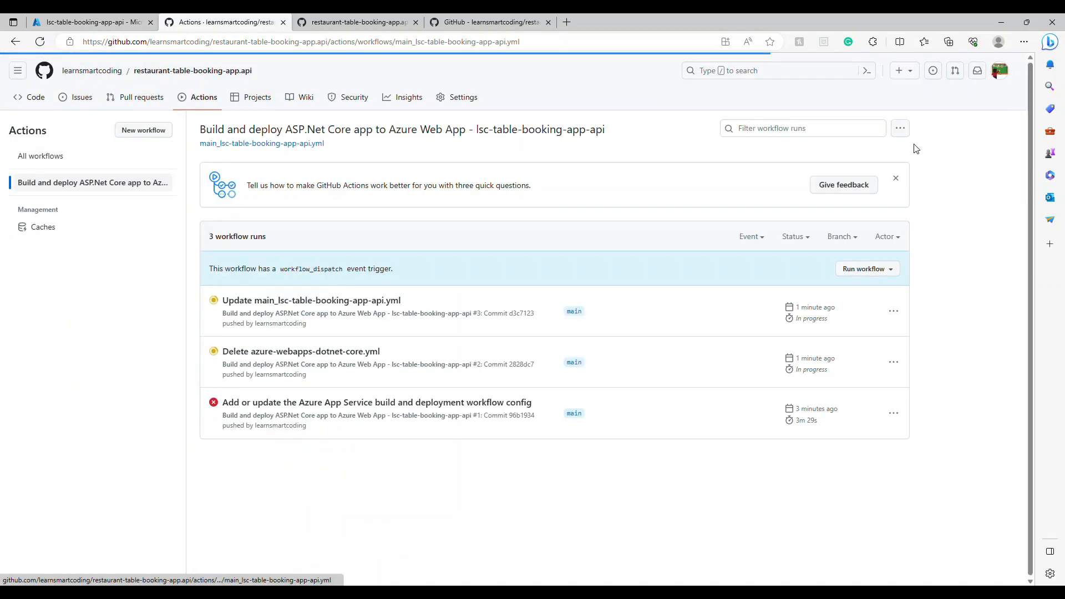
click(262, 302)
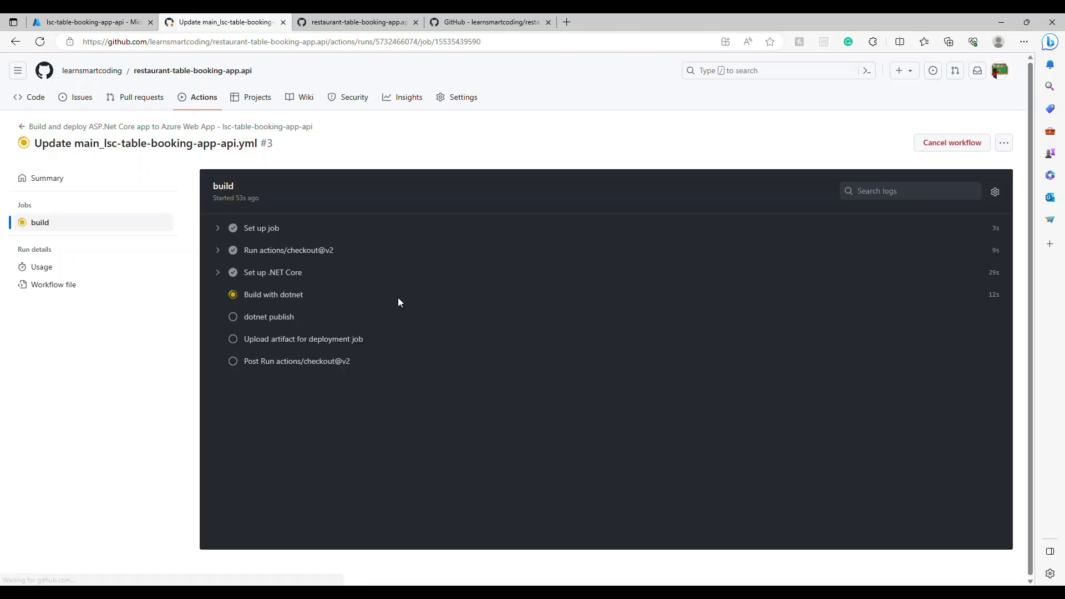
Step: Examine the build job's logs for the checkout, .NET Core setup, dotnet build, dotnet publish and artifact upload stages
click(219, 273)
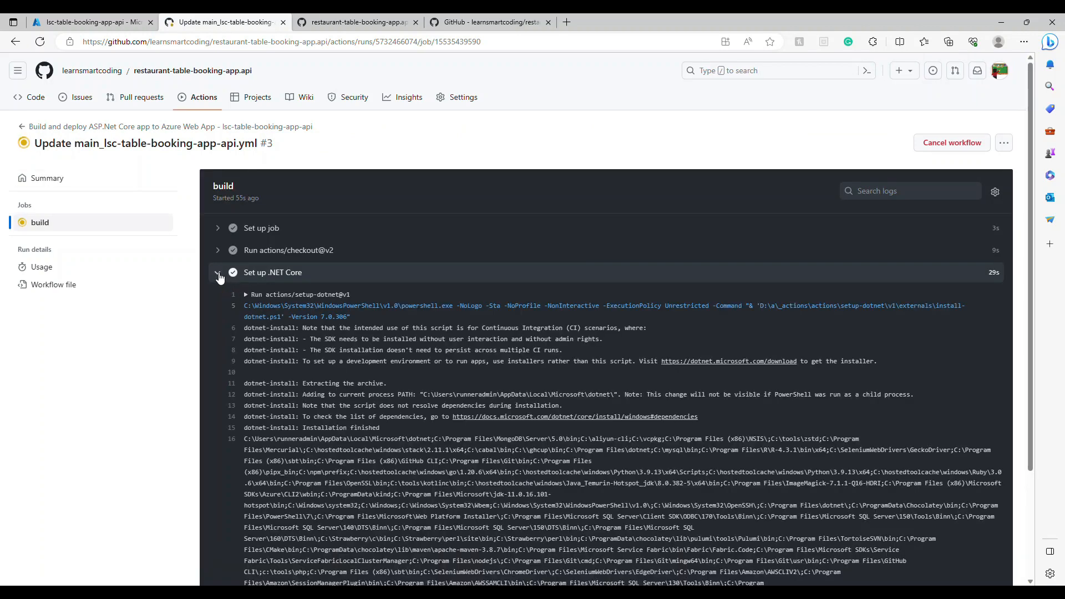
click(217, 250)
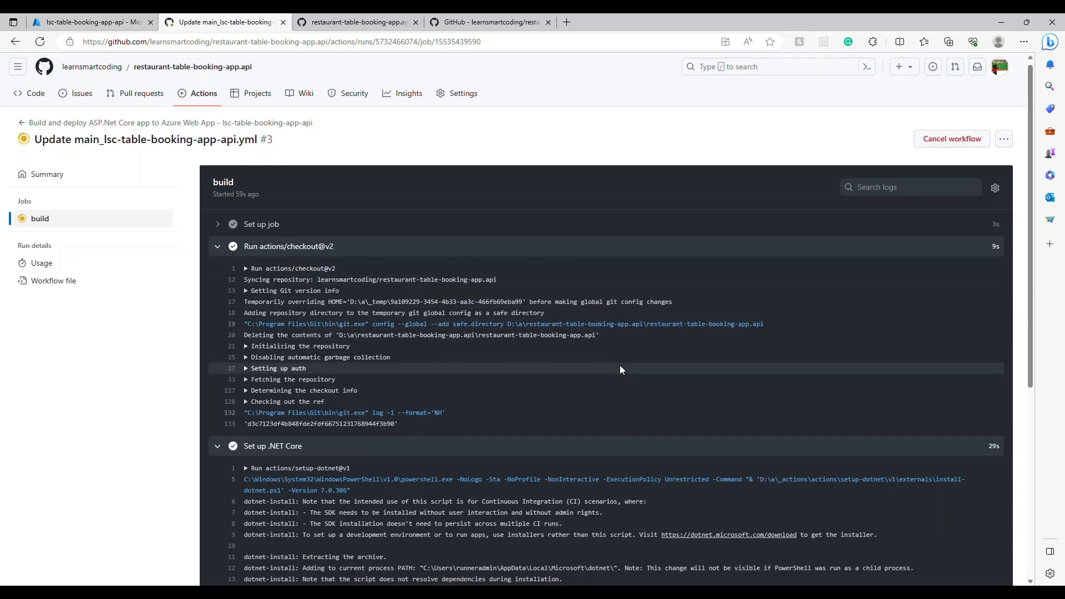
scroll(620, 364, down, 5)
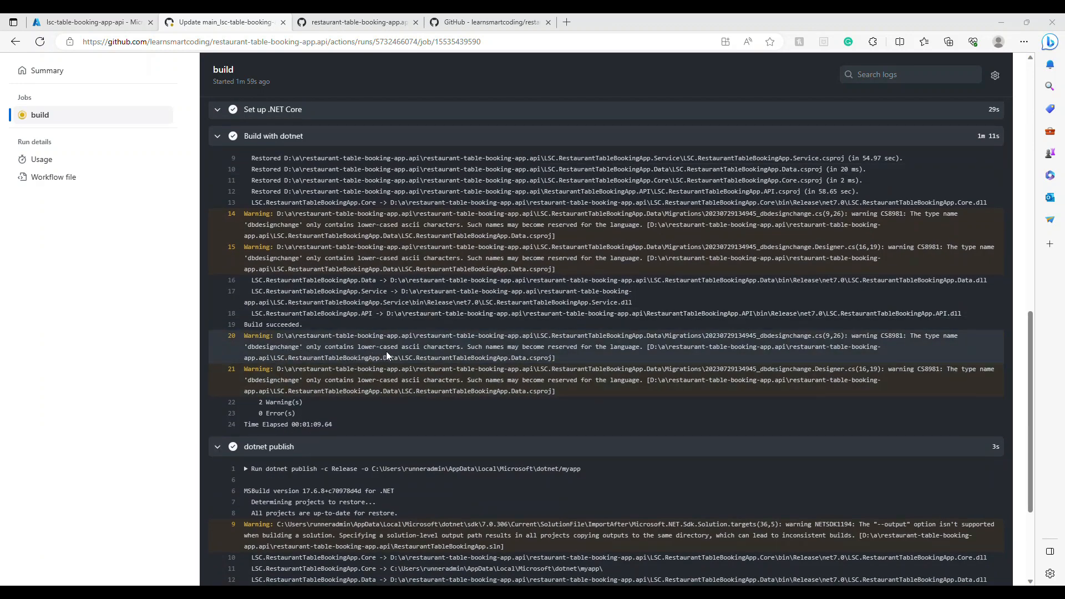
scroll(414, 350, down, 3)
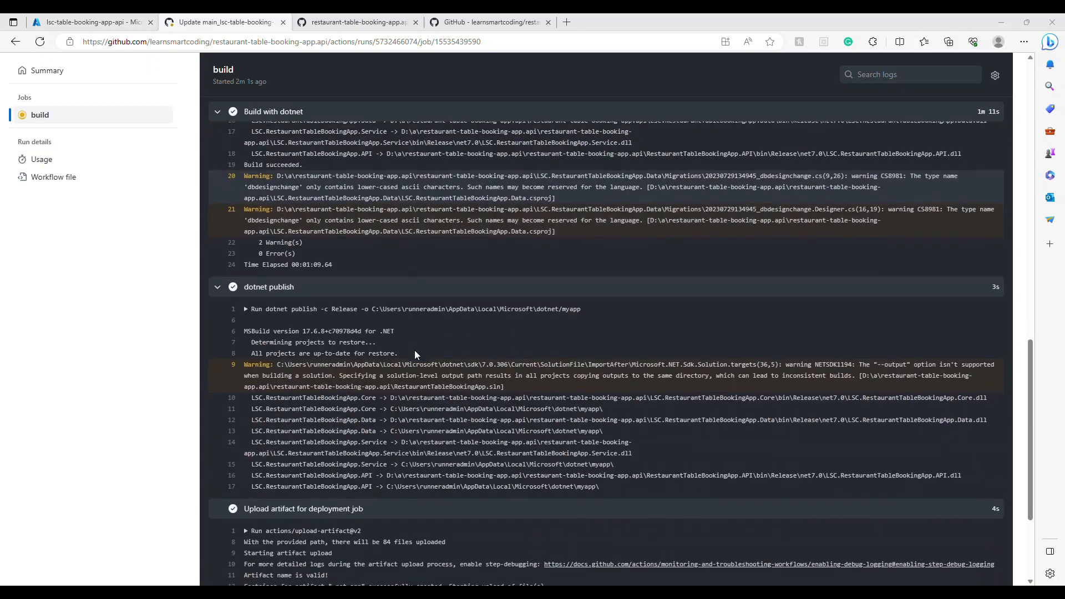
scroll(272, 299, down, 5)
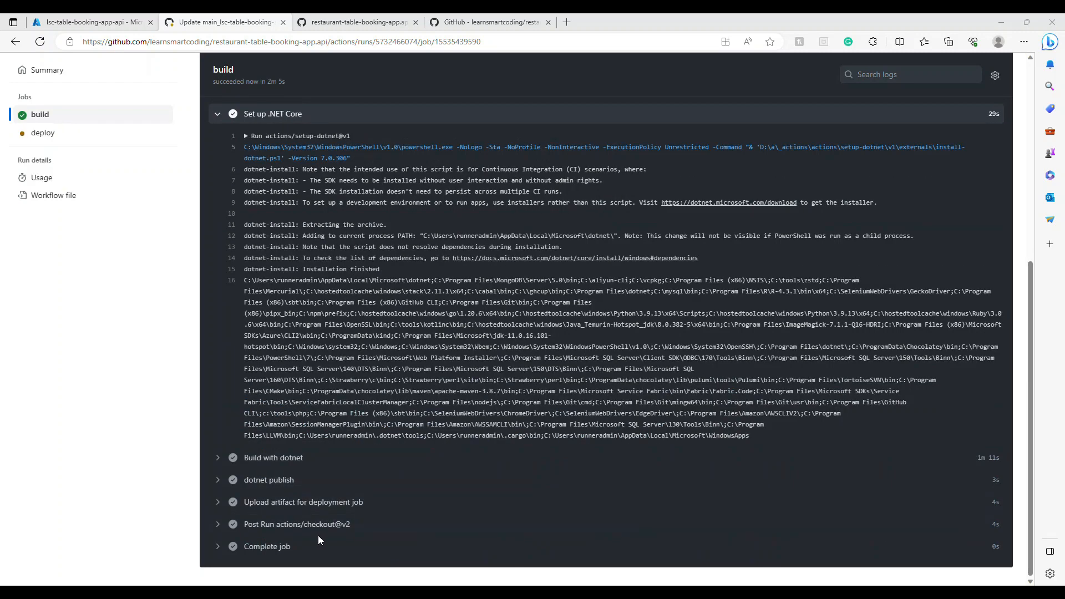
Step: Open the deploy job and examine its logs for completion, deployment to the Azure Web App and the artifact download
scroll(318, 535, up, 3)
click(43, 142)
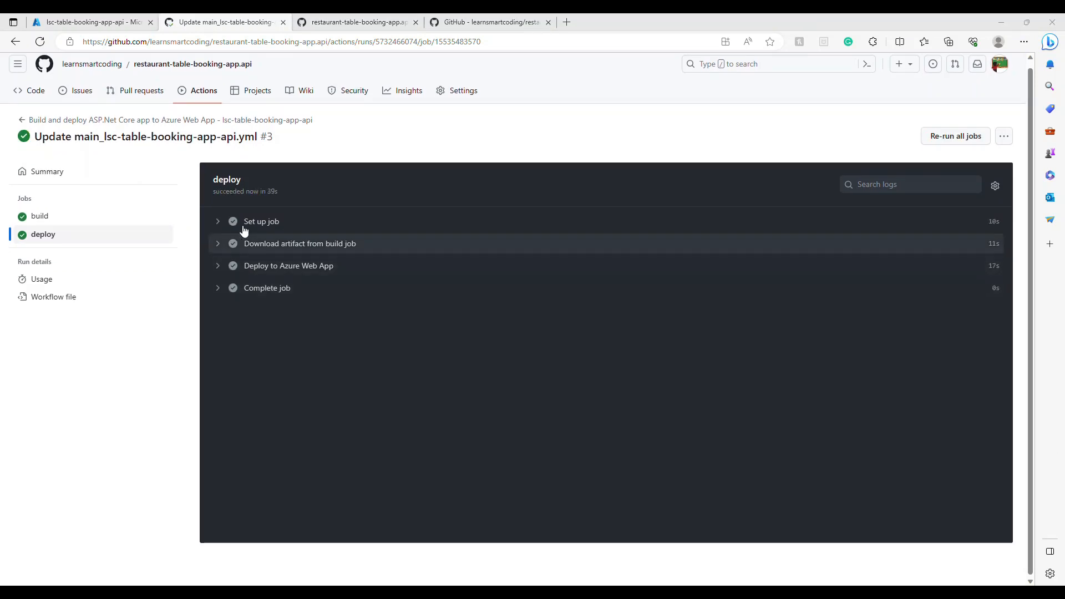
click(218, 288)
click(217, 267)
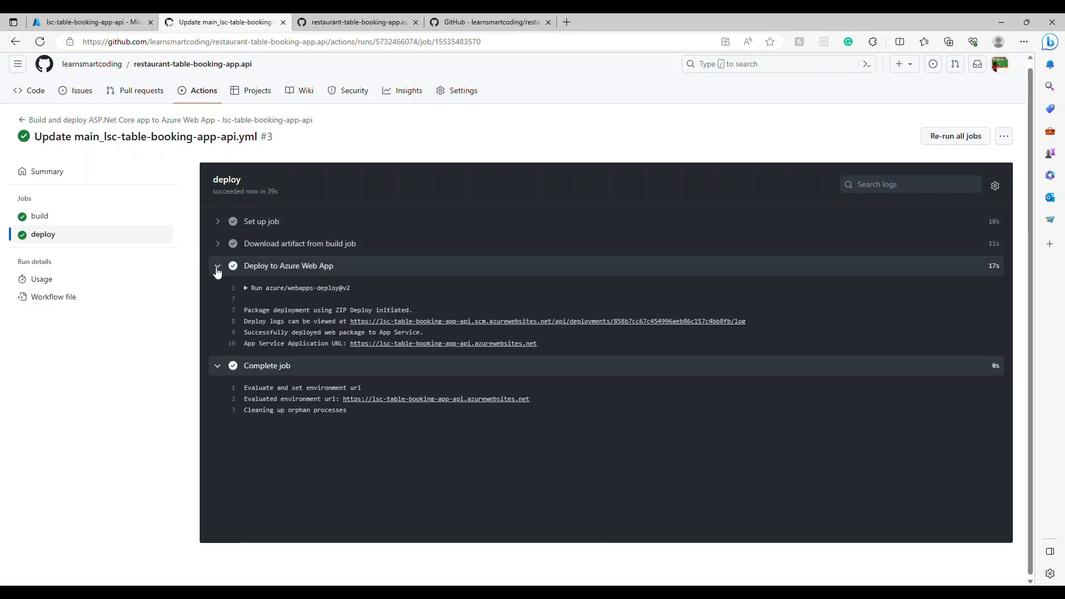
click(217, 244)
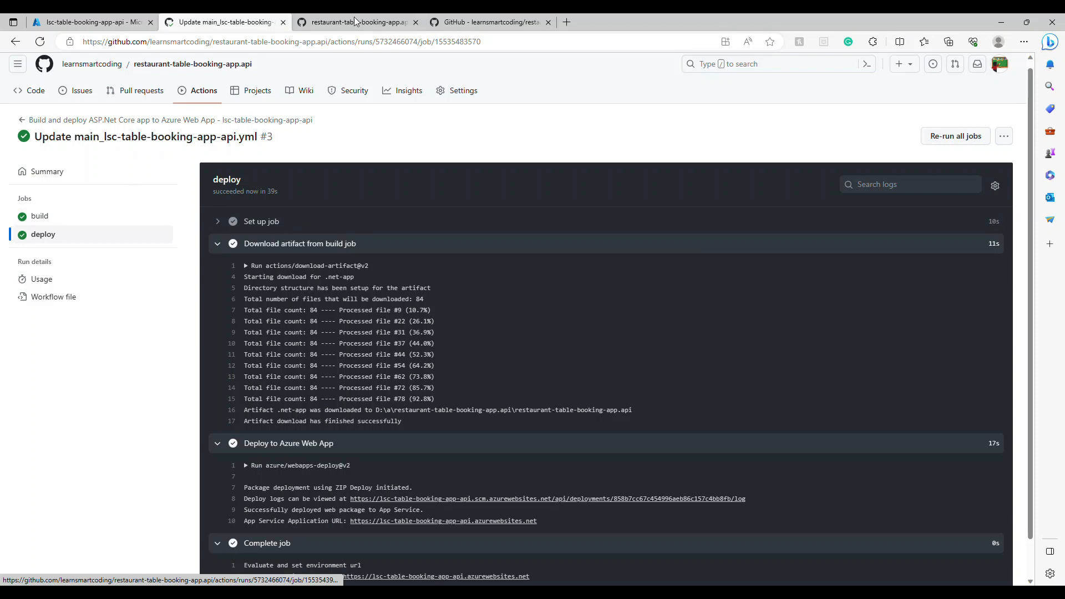
Step: Switch to the Azure portal, open the web app's default domain from its overview, and load the site's /swagger page
click(91, 22)
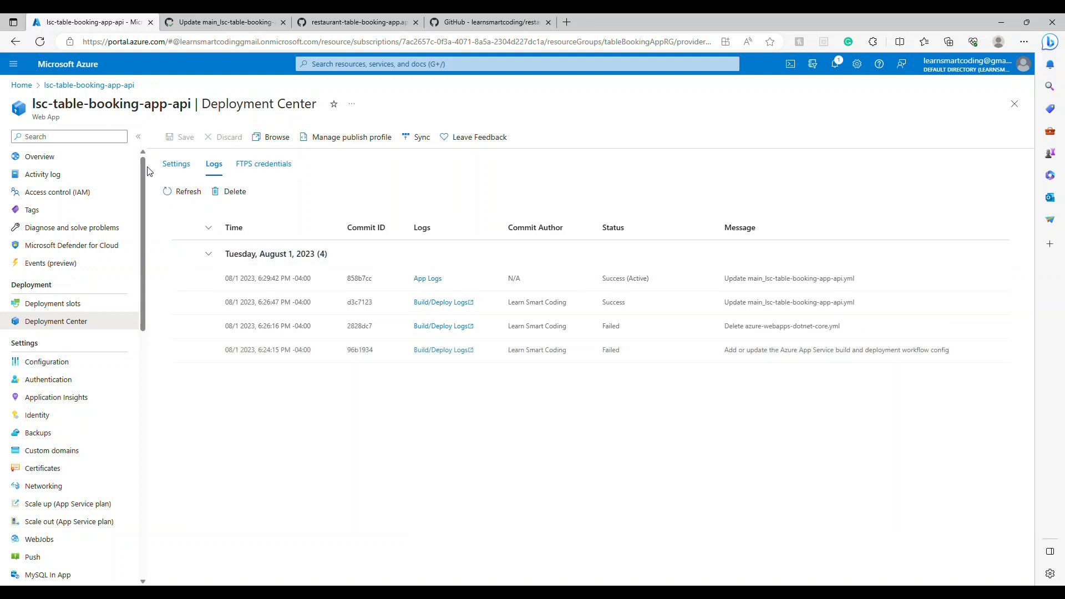
click(39, 157)
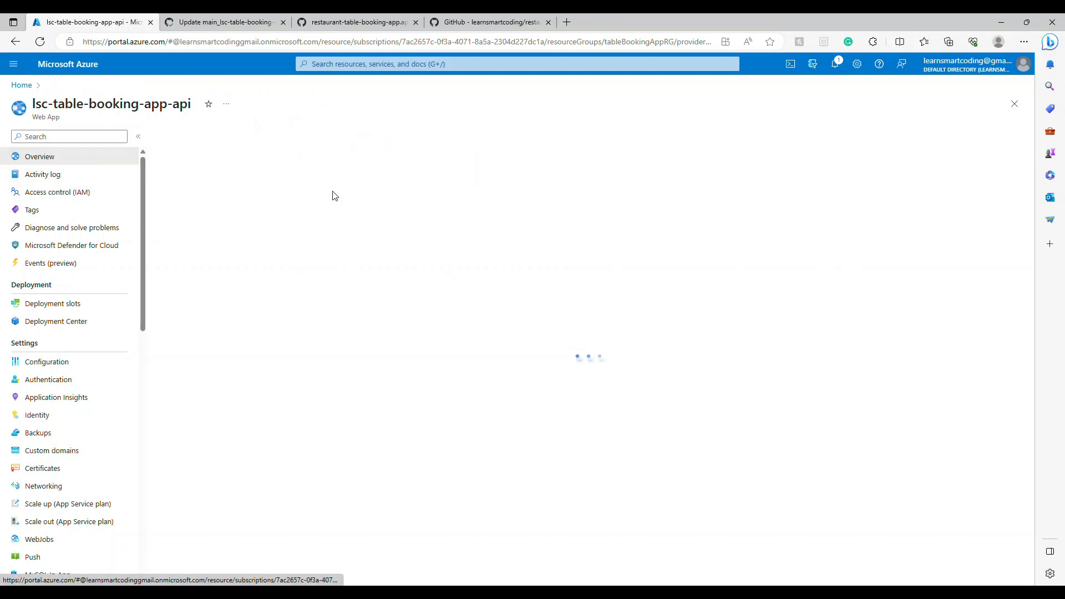
click(696, 186)
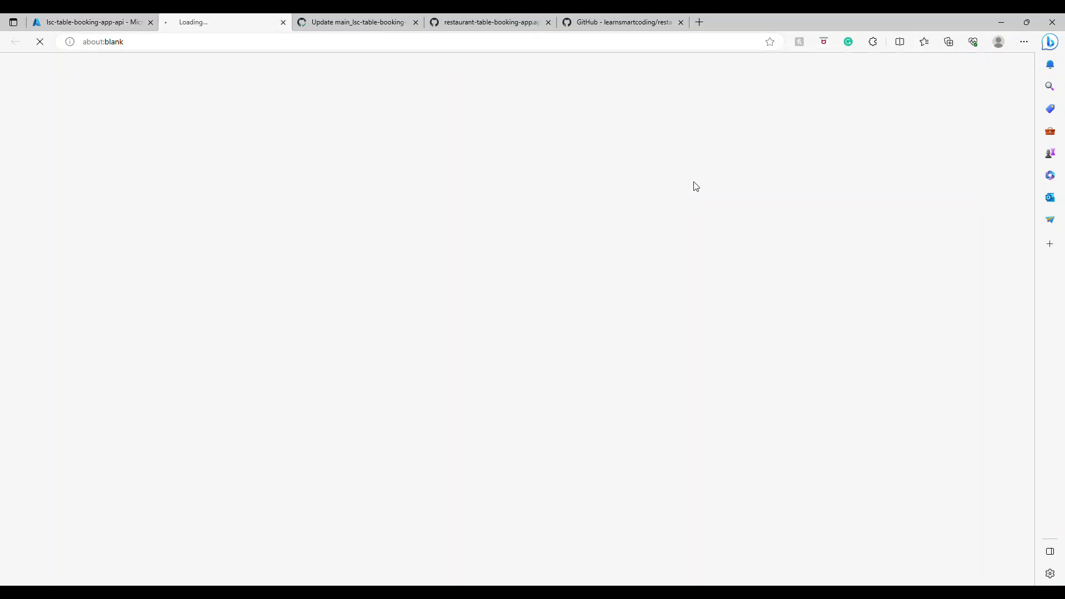
click(281, 43)
text(/swagger)
key(Return)
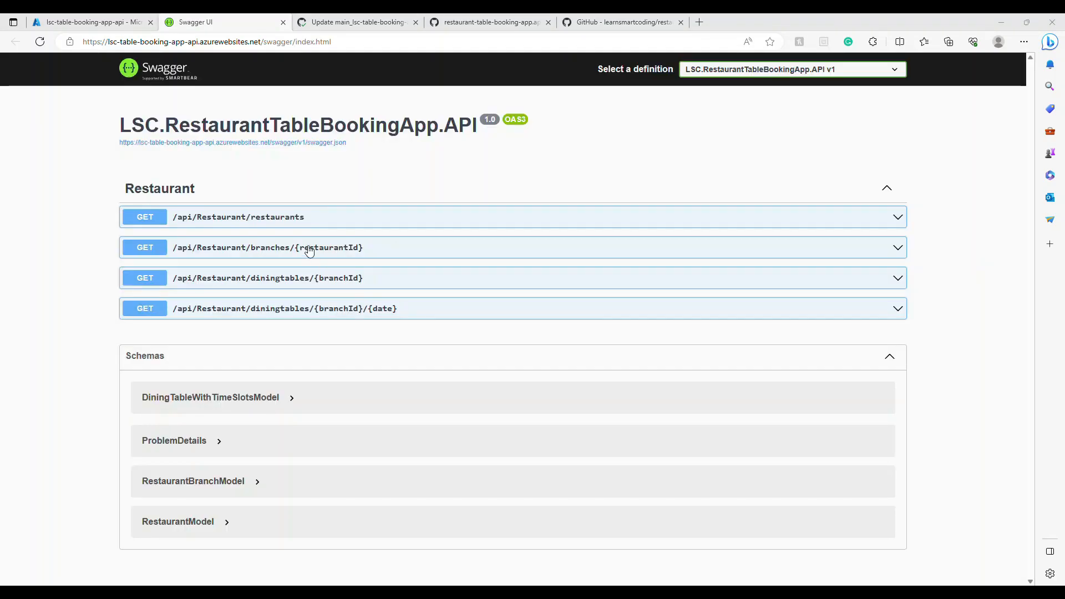
Step: Execute the GET /api/Restaurant/branches/{restaurantId} request with restaurantId 1 and review the response body
click(309, 250)
click(864, 272)
click(324, 338)
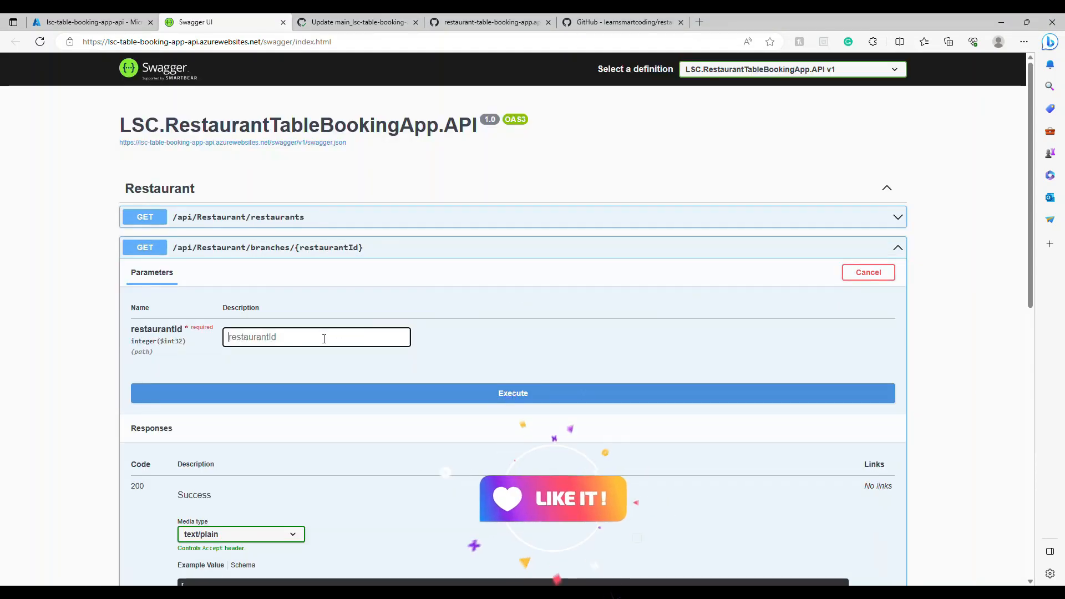
text(1)
click(353, 393)
scroll(418, 381, down, 1)
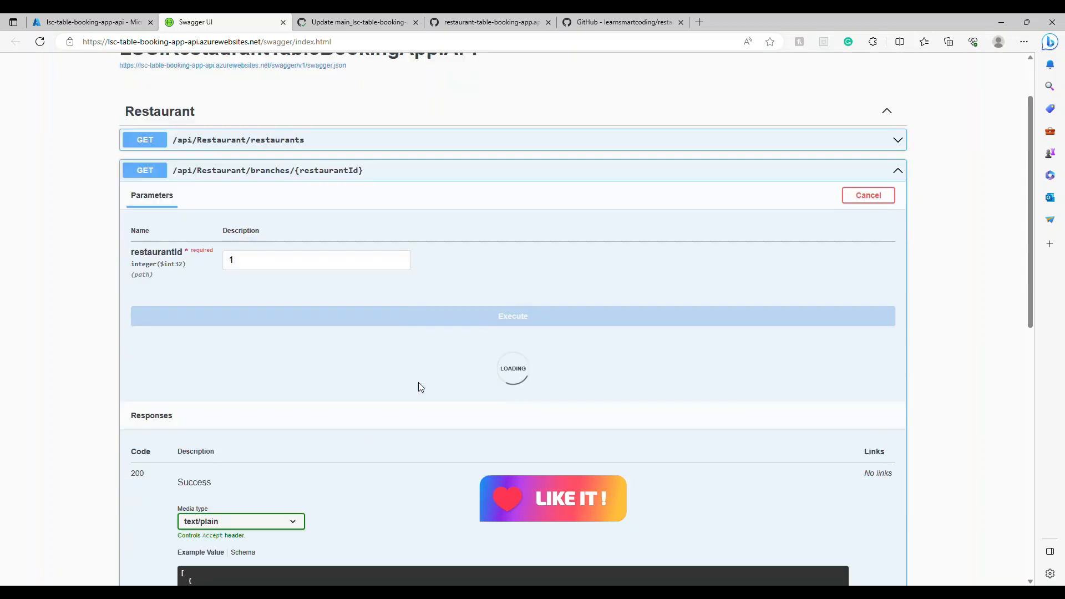
scroll(420, 387, down, 2)
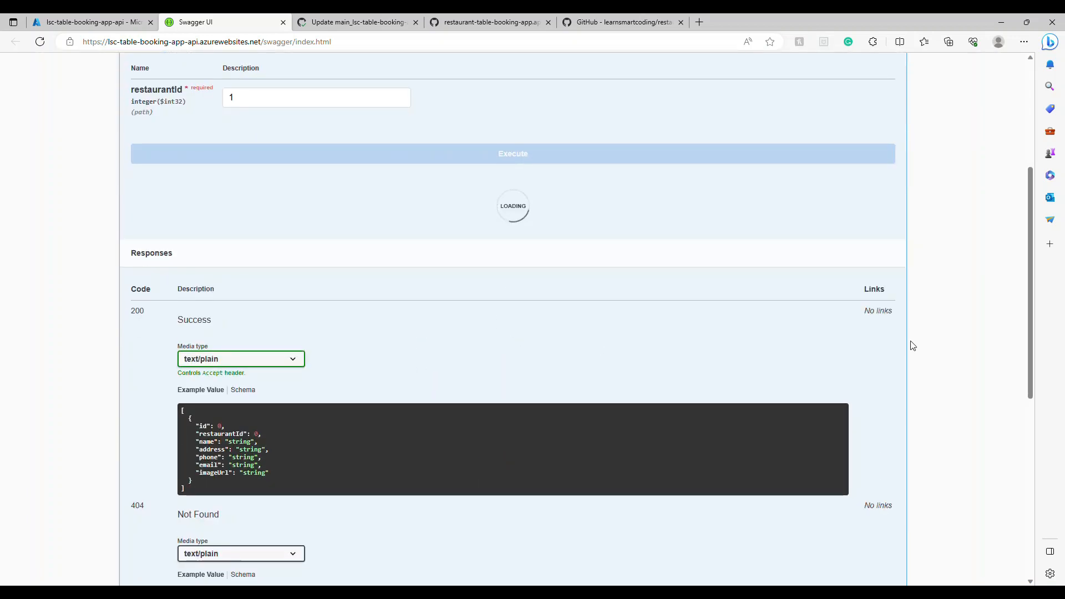
scroll(322, 405, down, 3)
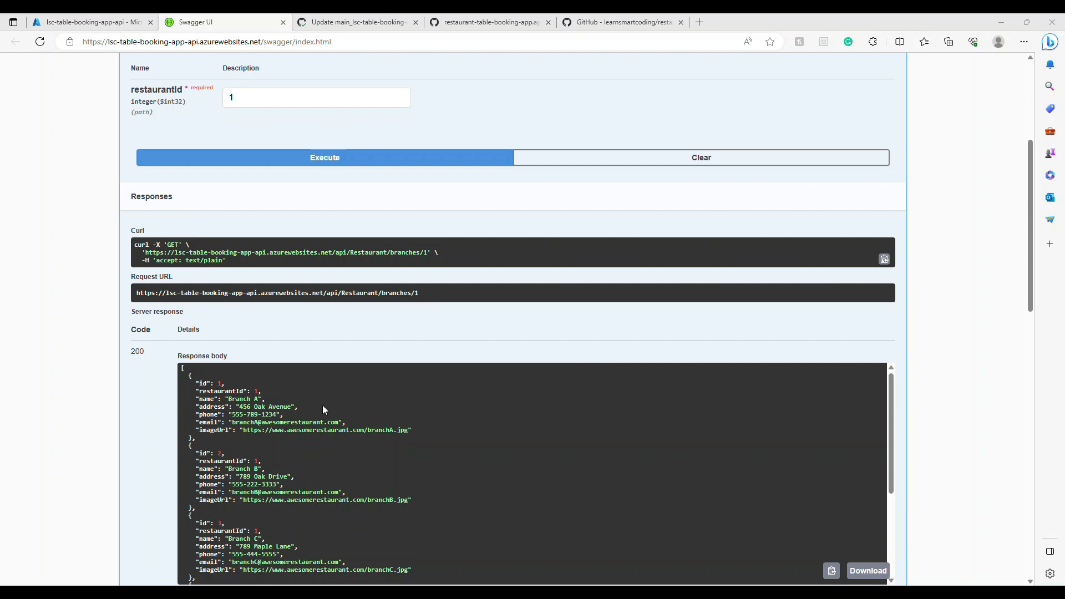
scroll(321, 405, down, 1)
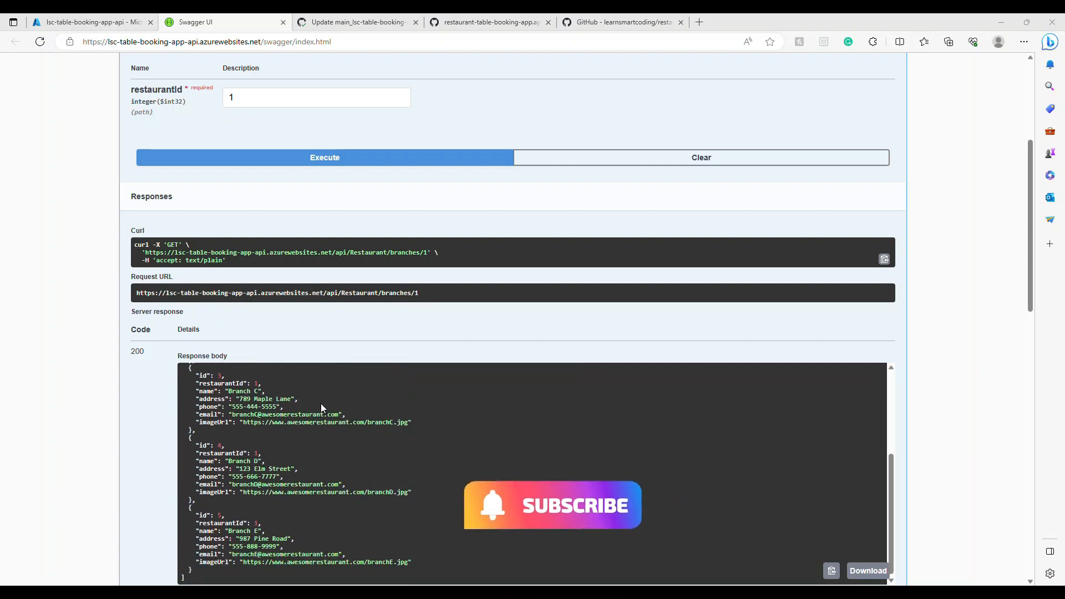
scroll(840, 399, up, 6)
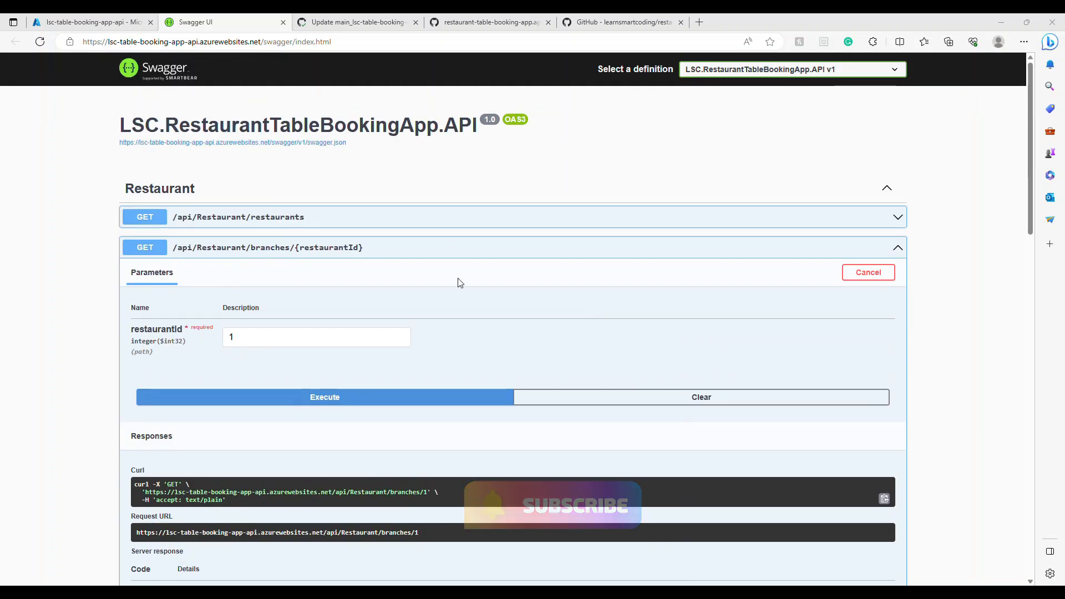
Step: Collapse the branches endpoint, execute the GET /api/Restaurant/restaurants request, and review its response
click(399, 249)
click(471, 223)
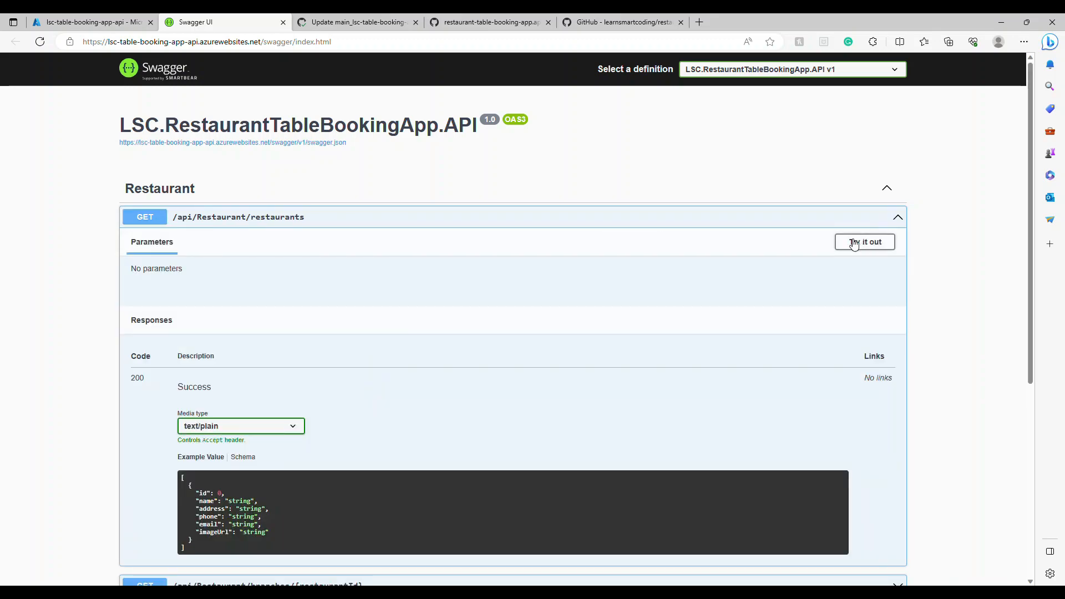
click(867, 242)
click(441, 316)
scroll(441, 313, down, 4)
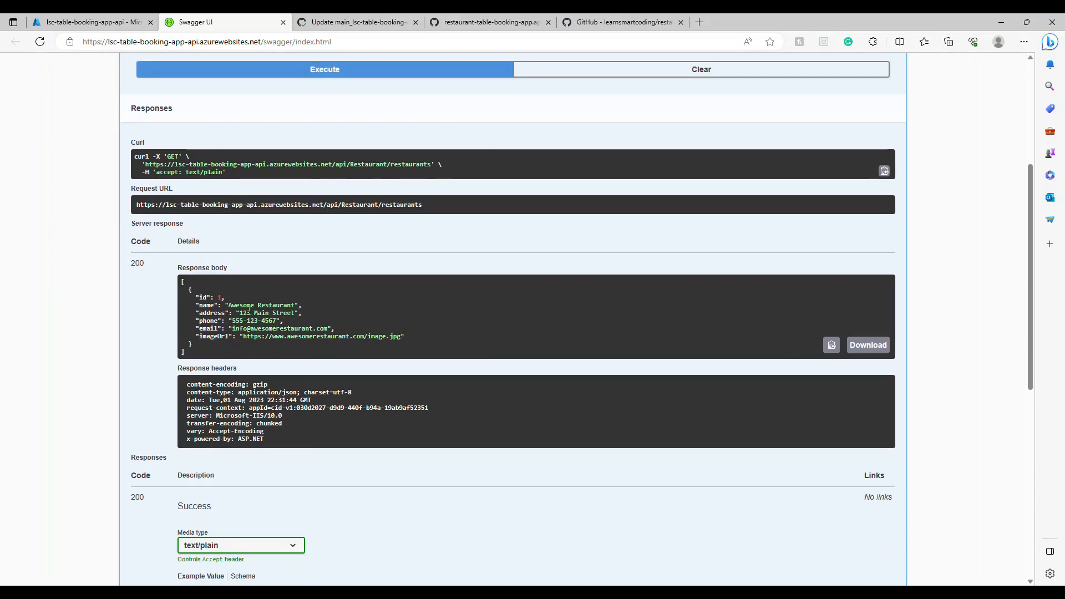
scroll(273, 340, up, 4)
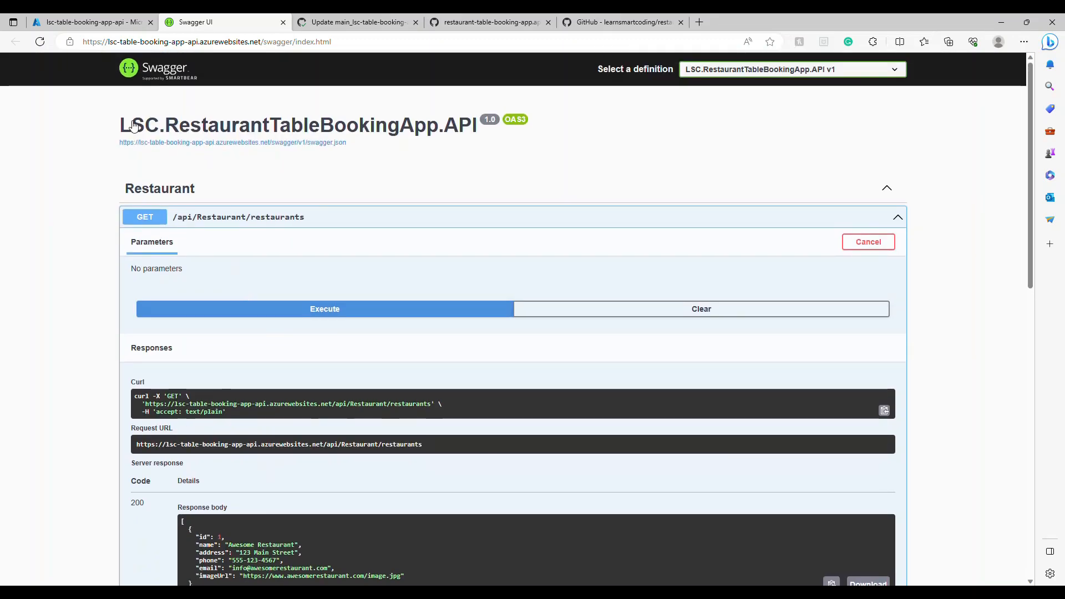
Step: Return to the Azure portal and review the web app's Deployment Center logs and its overview
click(94, 23)
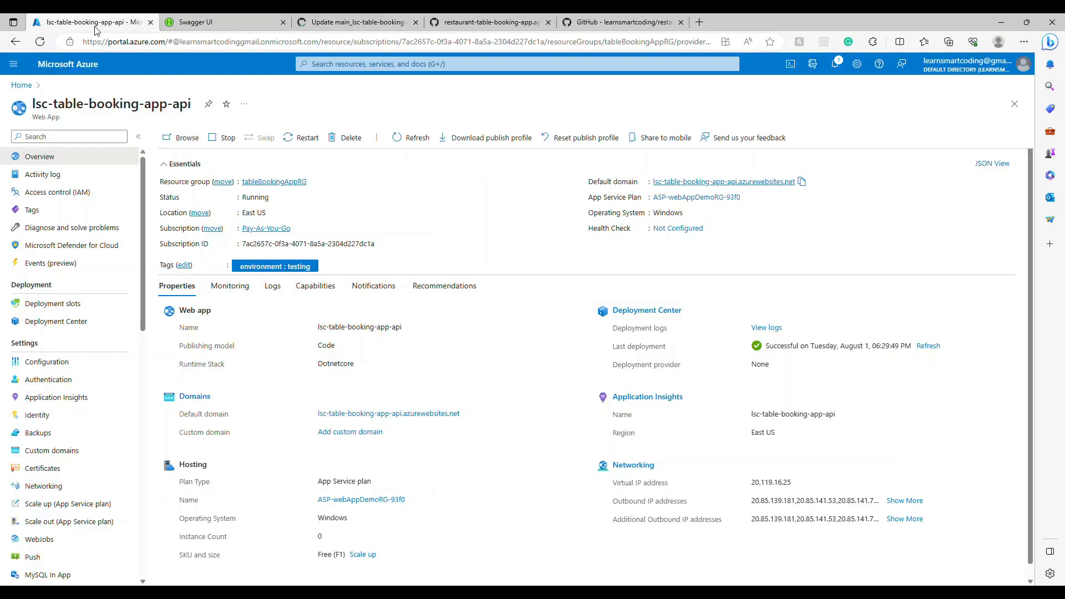
click(61, 320)
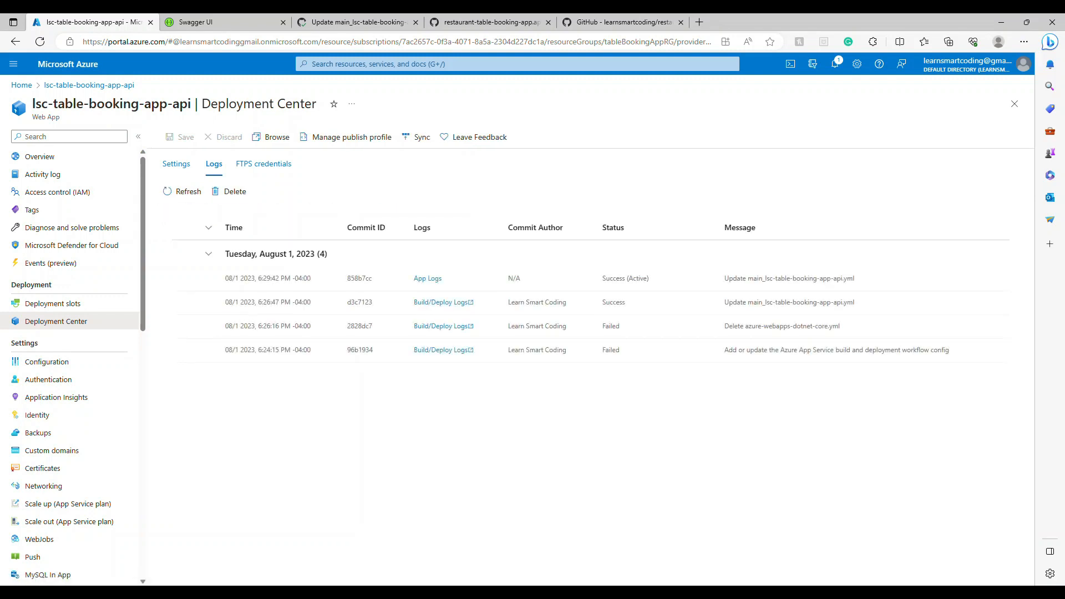
click(39, 156)
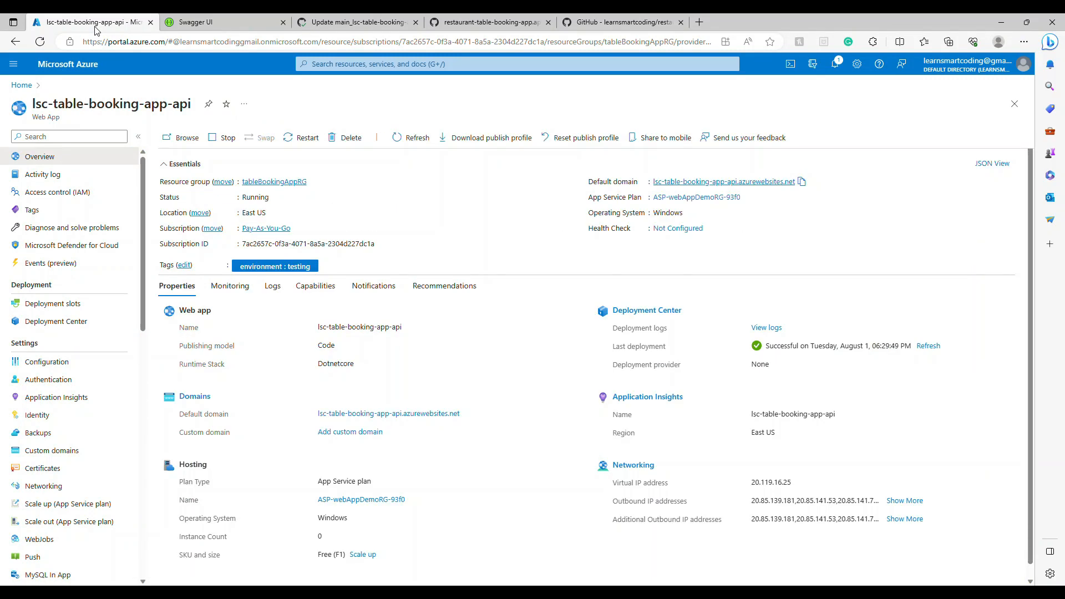
click(60, 320)
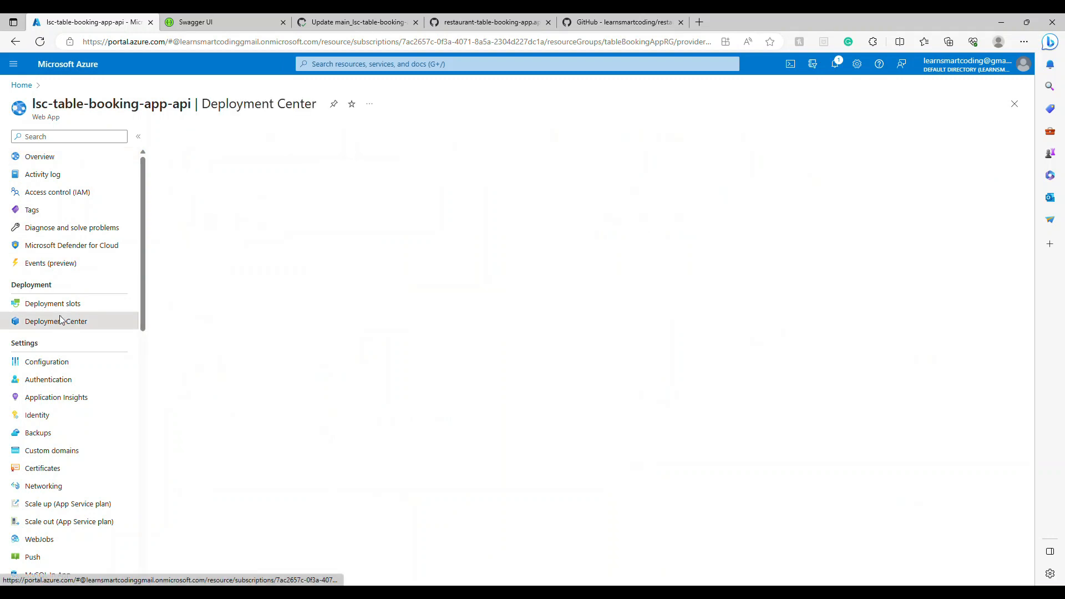